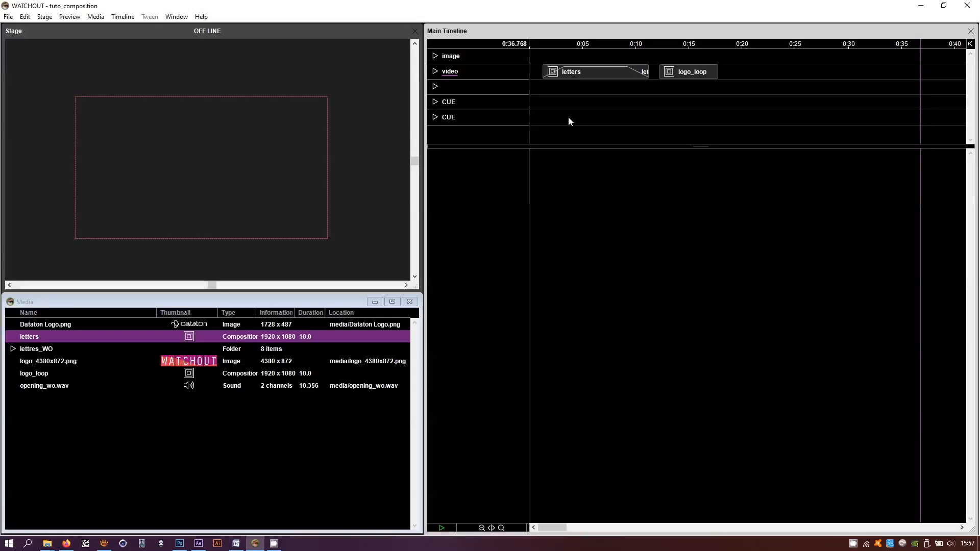
Preview the letters cue on the video layer by playing it on stage and replaying it from its start.
click(577, 74)
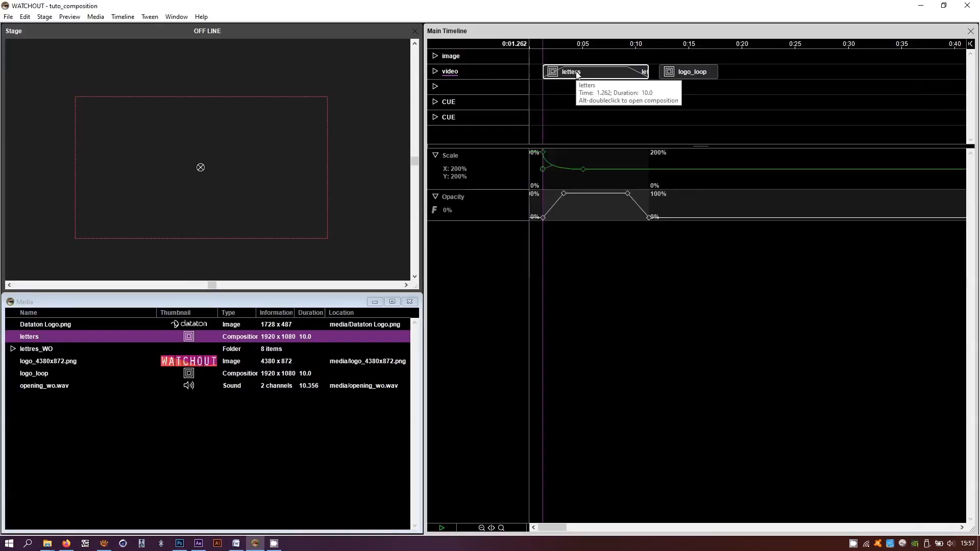
key(space)
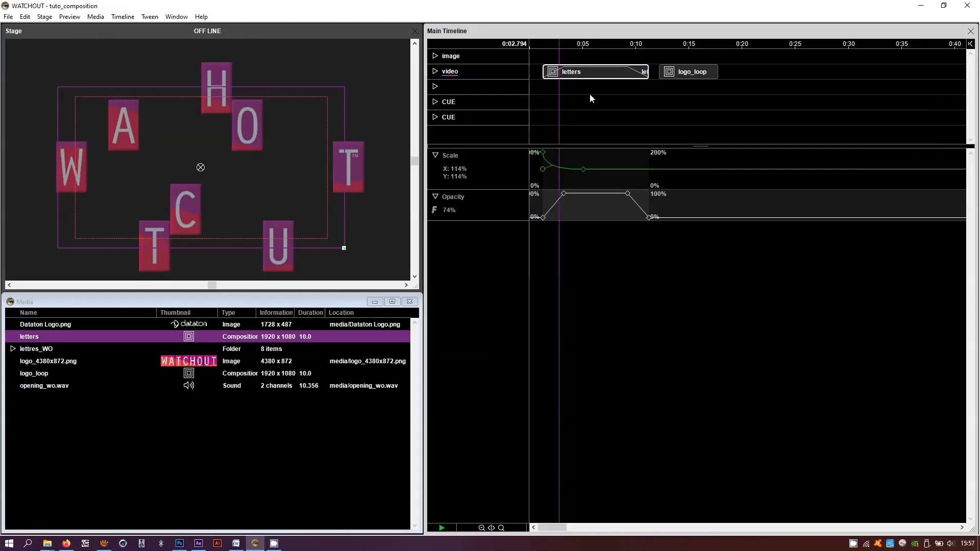
click(590, 94)
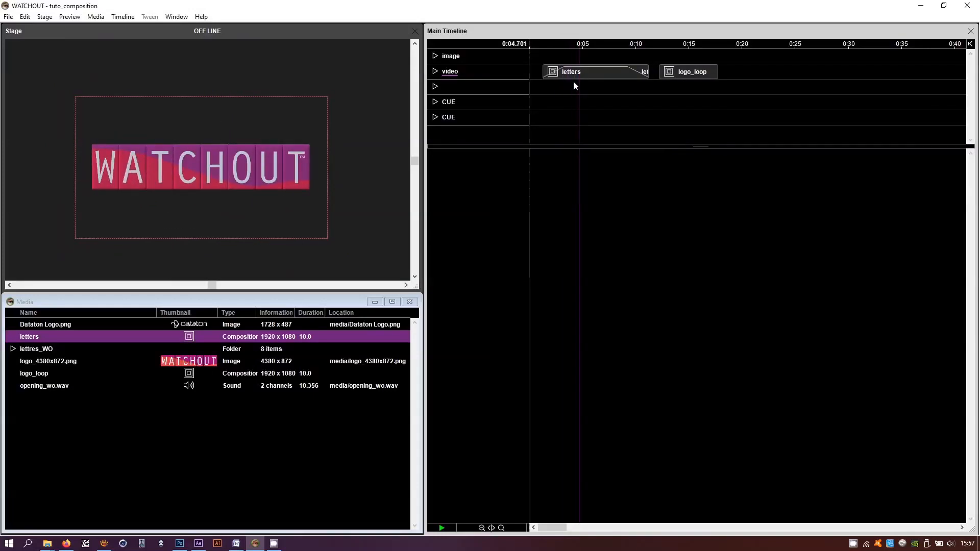
click(579, 74)
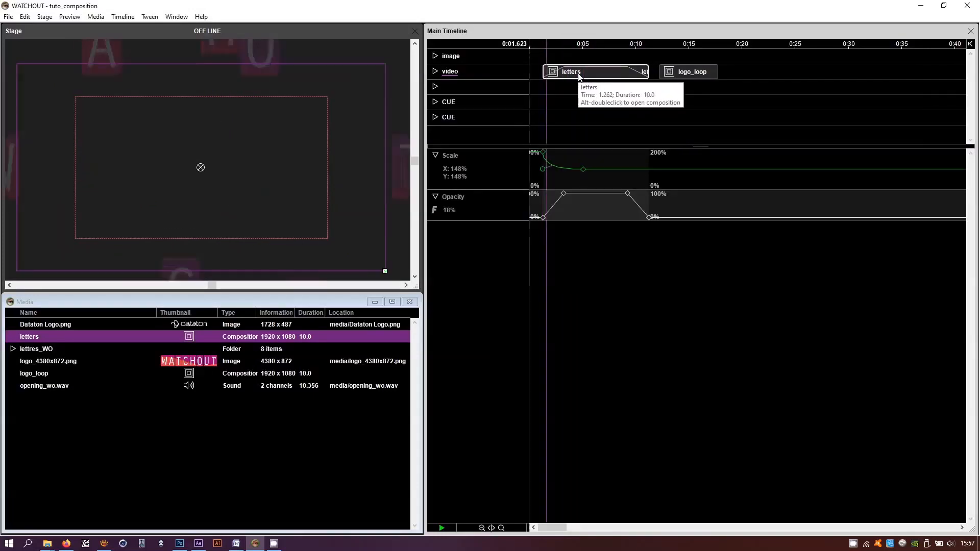
click(584, 94)
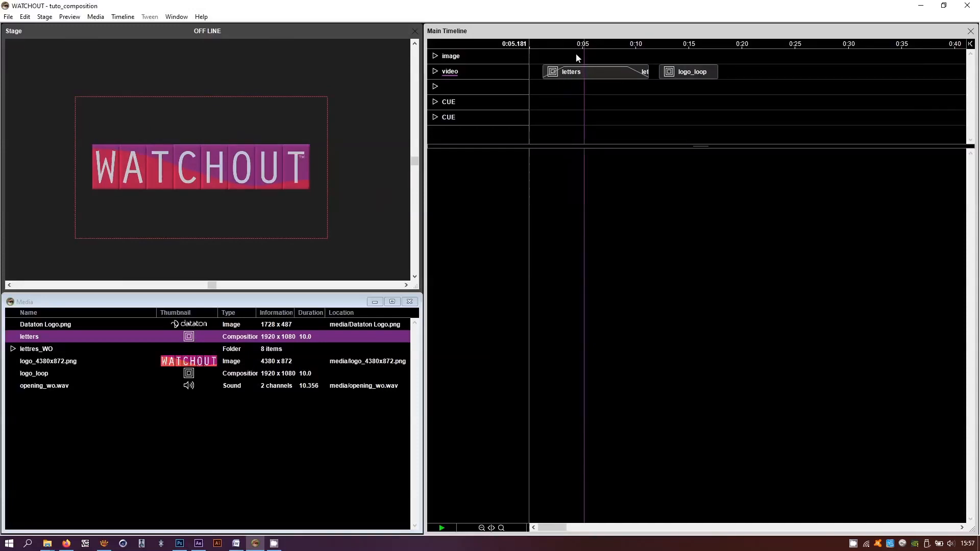
click(605, 77)
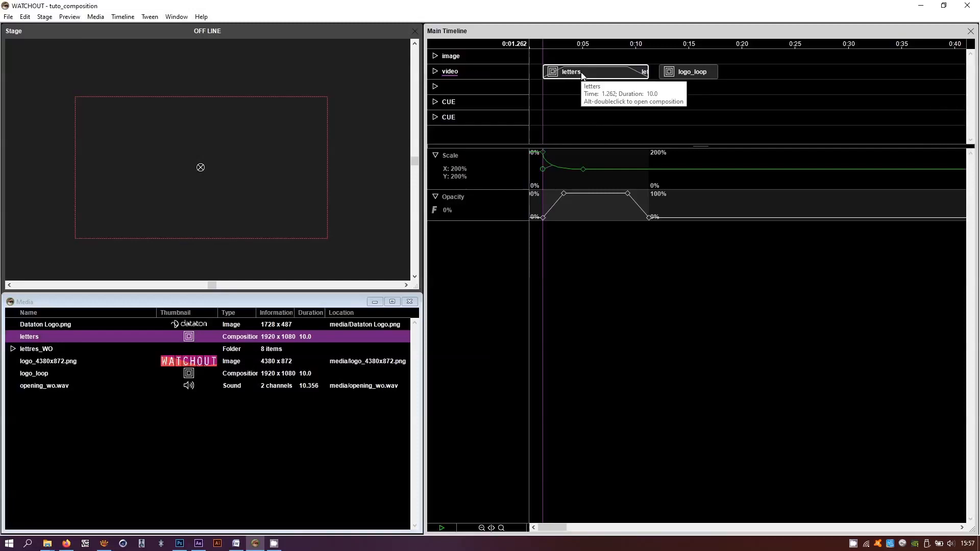
Play the logo_loop cue on the video layer from its start and stop playback.
click(703, 72)
click(663, 89)
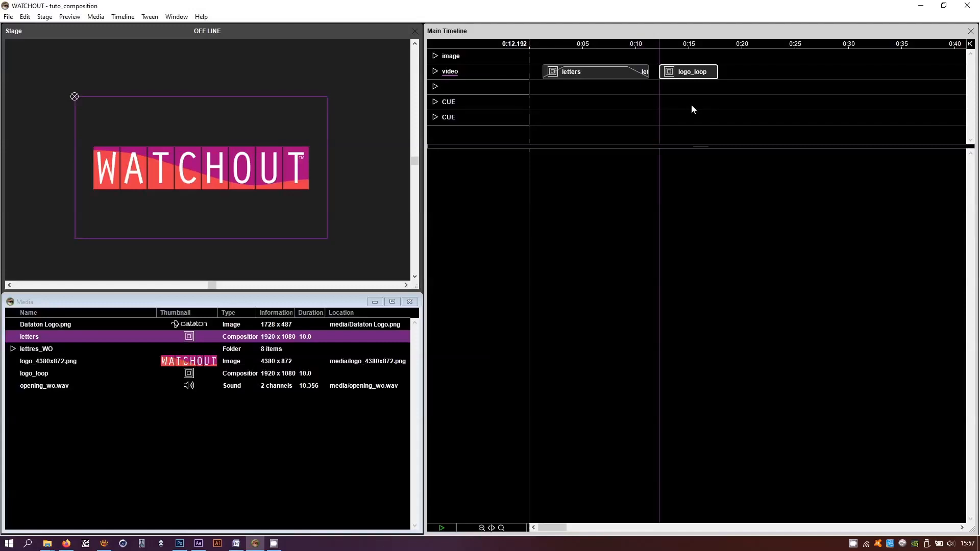
key(space)
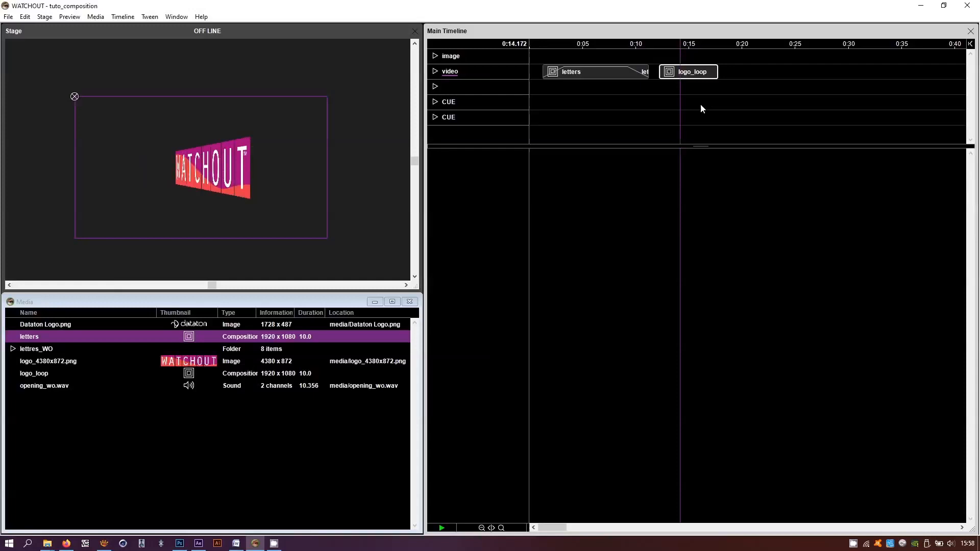
key(space)
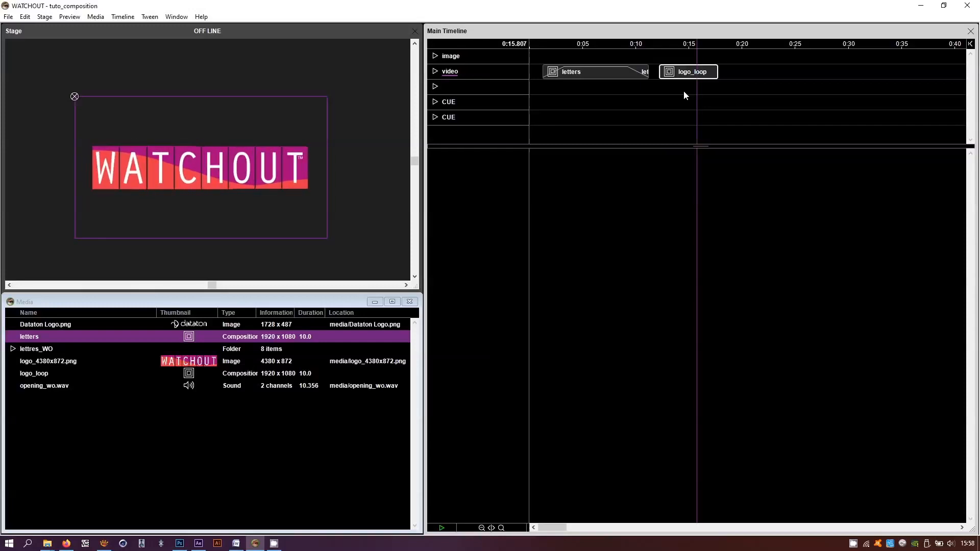
Open the letters composition from its cue on the main timeline's video layer.
click(603, 71)
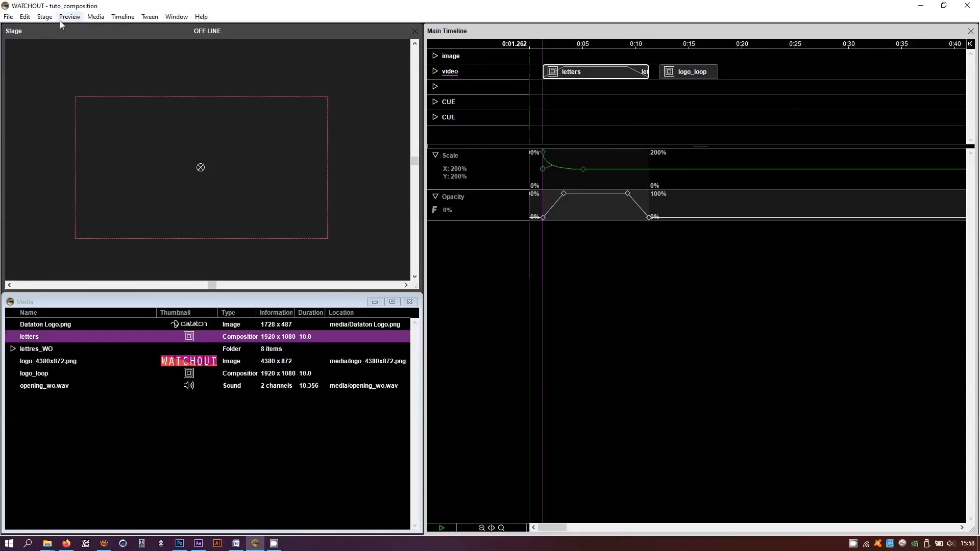
click(96, 18)
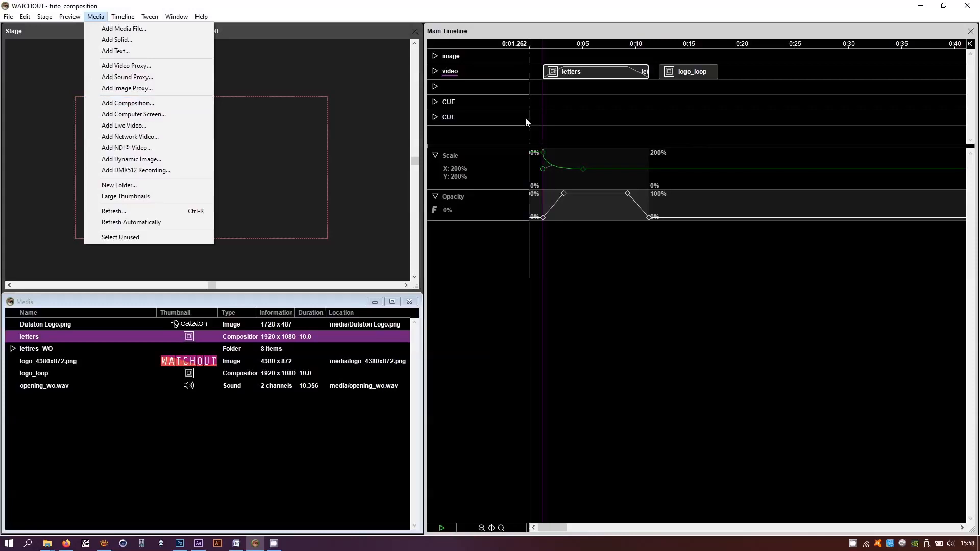
click(579, 83)
click(584, 75)
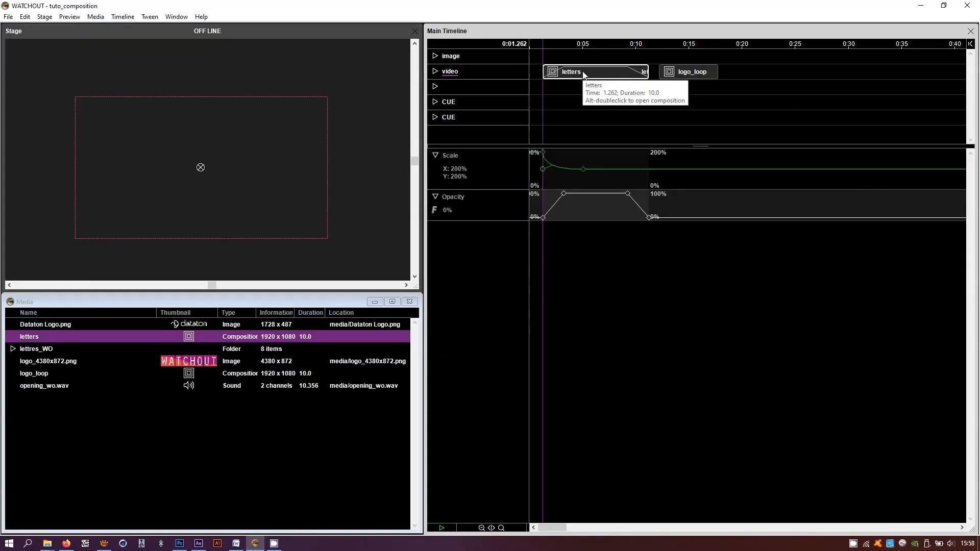
alt+double_click(583, 75)
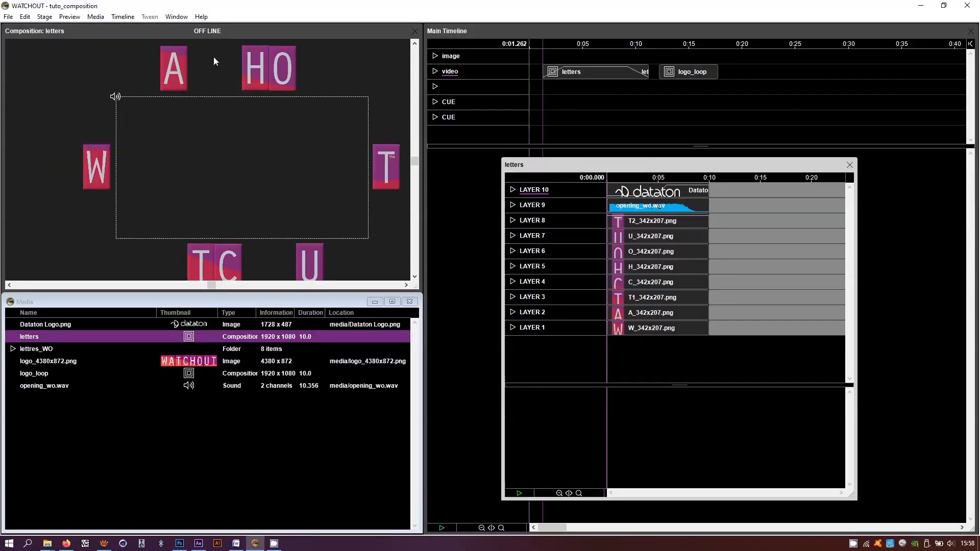
Review the letters composition's timeline settings, including its duration and reference frame size and position, and accept them.
click(123, 17)
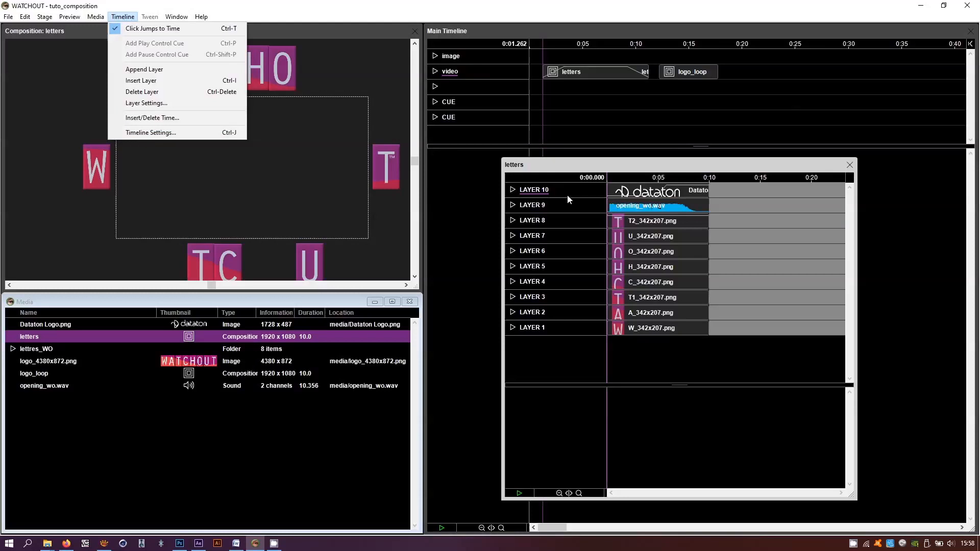
click(161, 134)
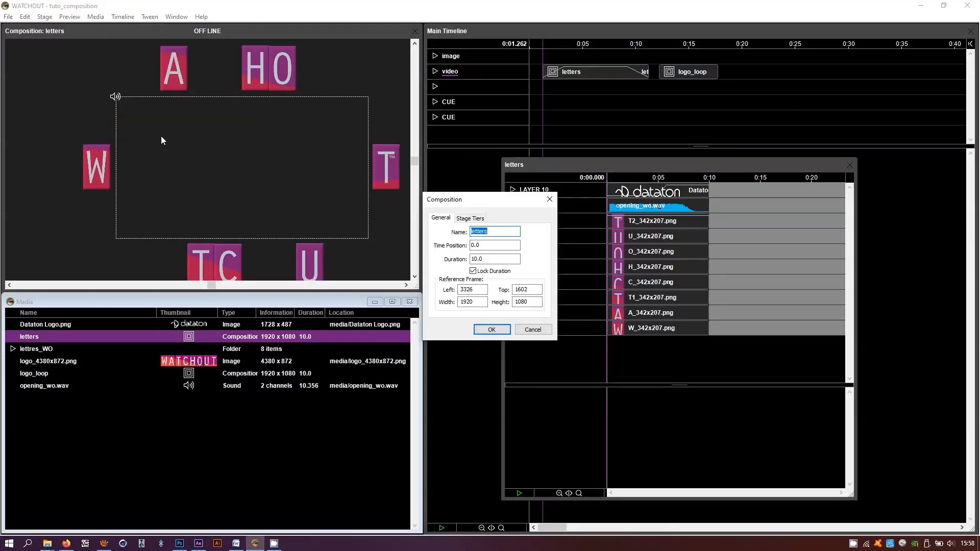
drag(495, 199, 536, 144)
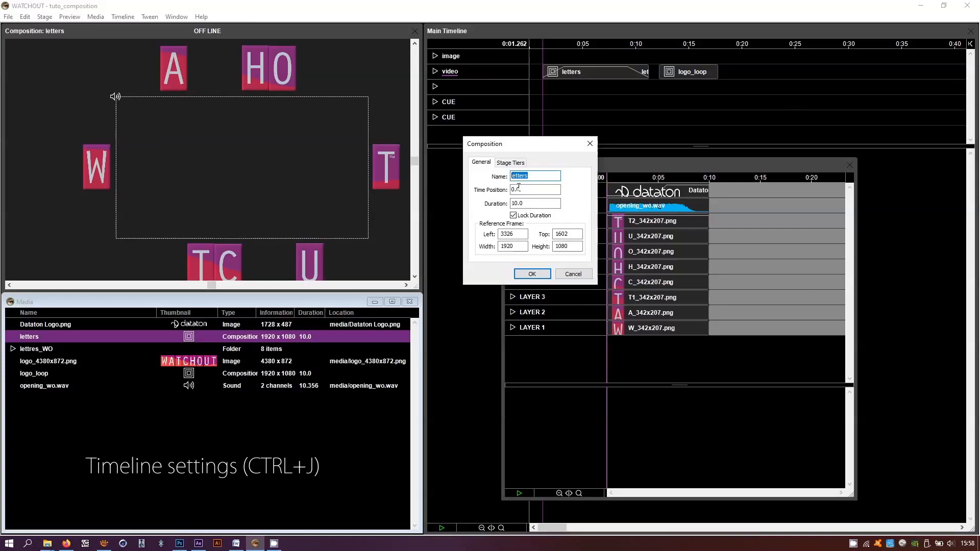
drag(531, 203, 490, 220)
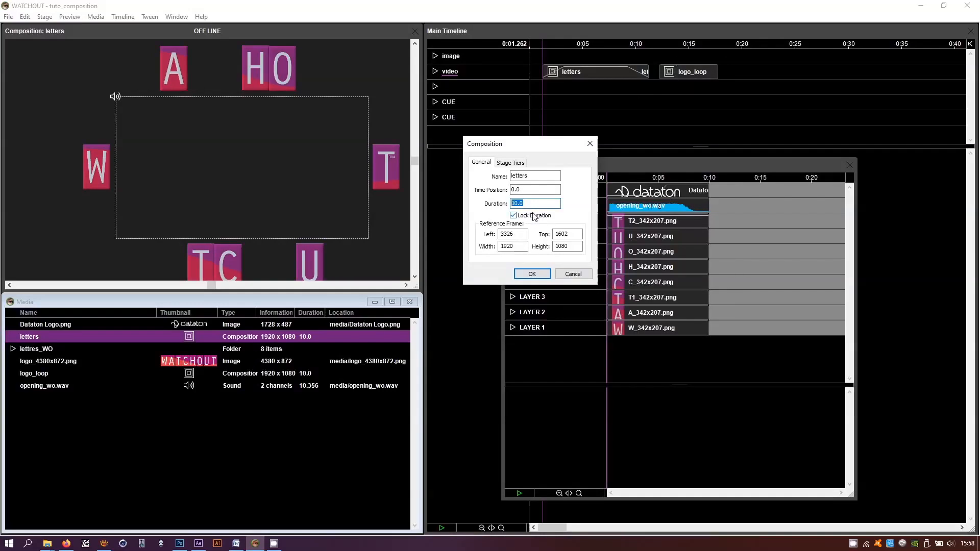
double_click(515, 247)
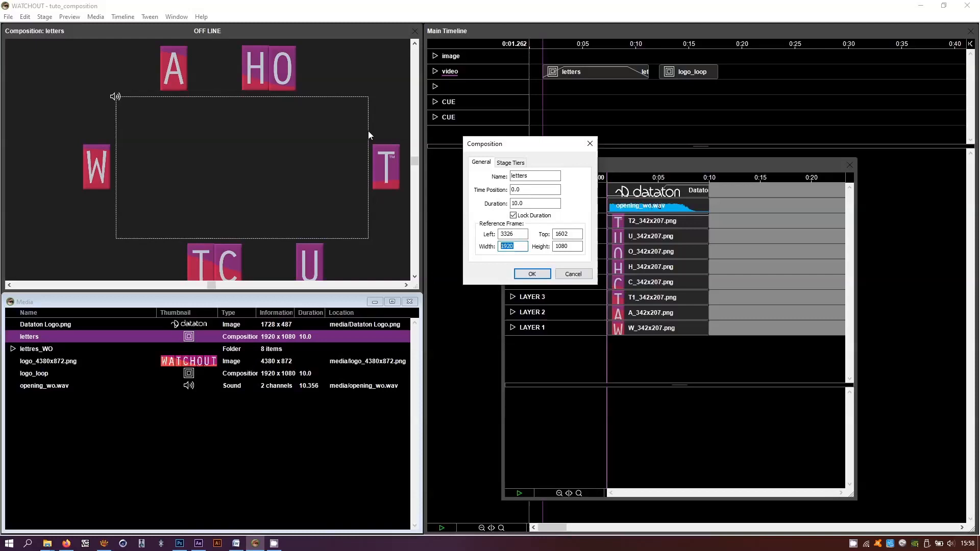
double_click(505, 234)
mouse_move(502, 235)
mouse_down()
mouse_move(540, 239)
mouse_move(519, 244)
mouse_up()
click(541, 279)
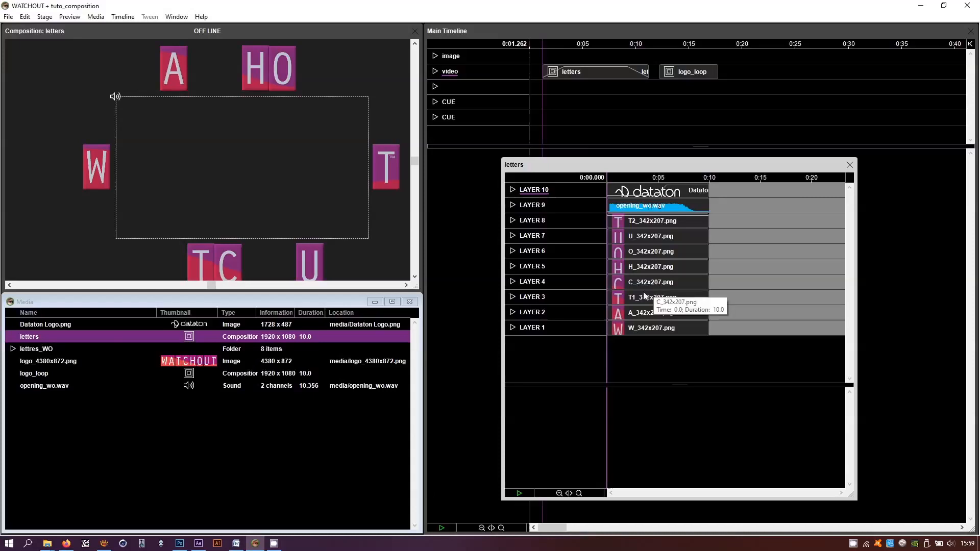
Move the letters composition window aside and close it.
click(29, 341)
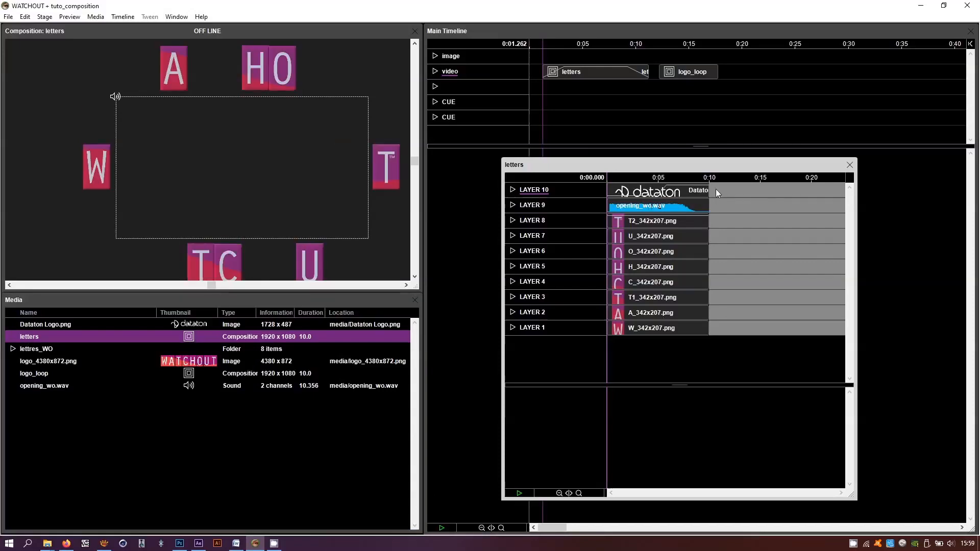
drag(715, 164, 485, 127)
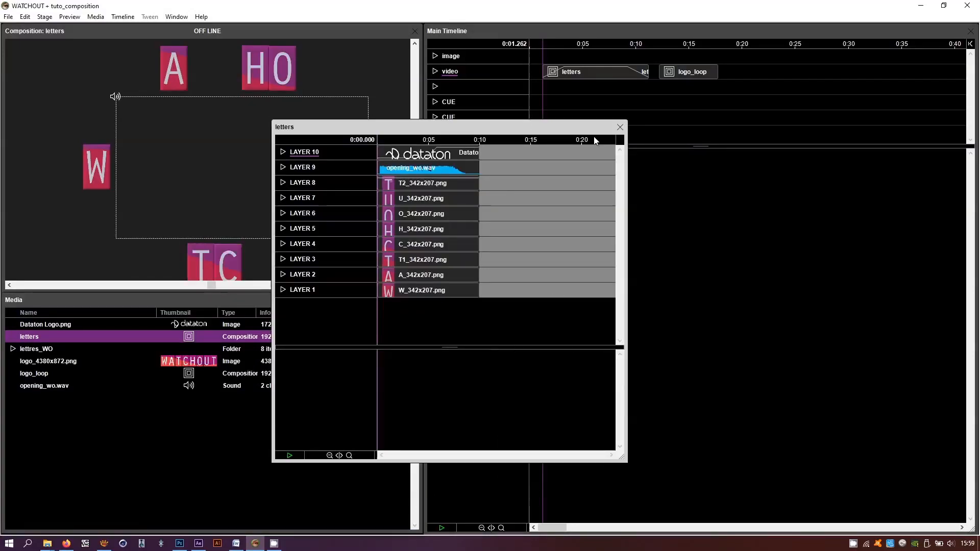
drag(594, 129, 816, 183)
click(845, 183)
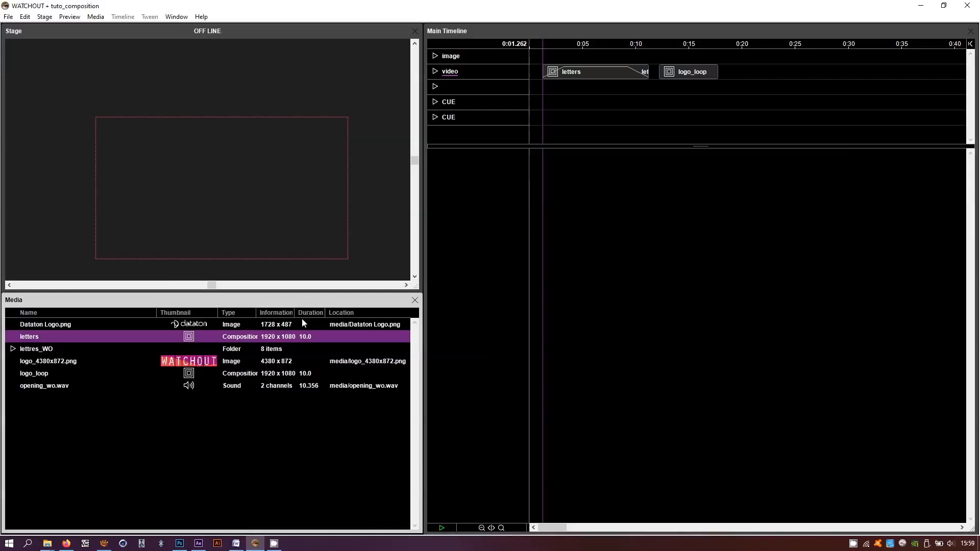
Reopen the letters composition from its main timeline cue and move its window higher.
click(585, 75)
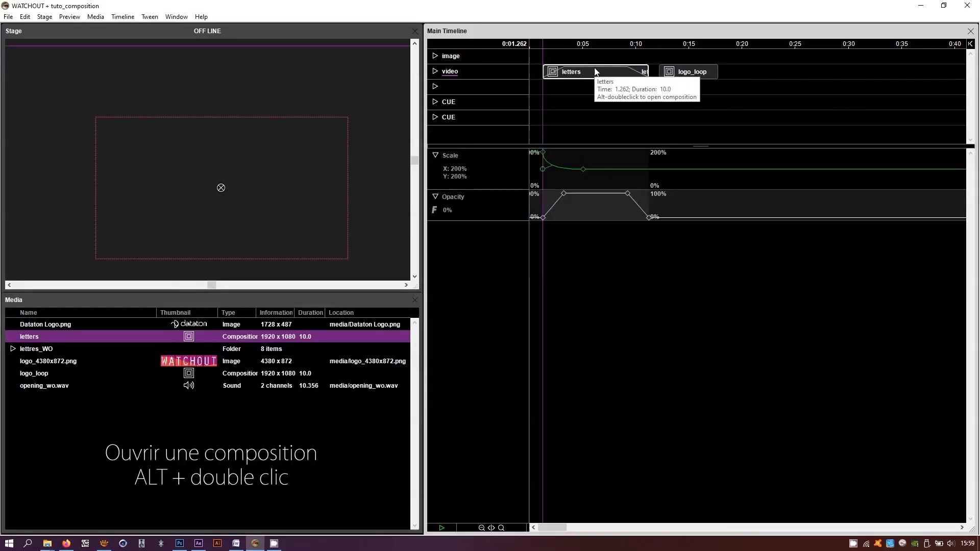
alt+double_click(593, 74)
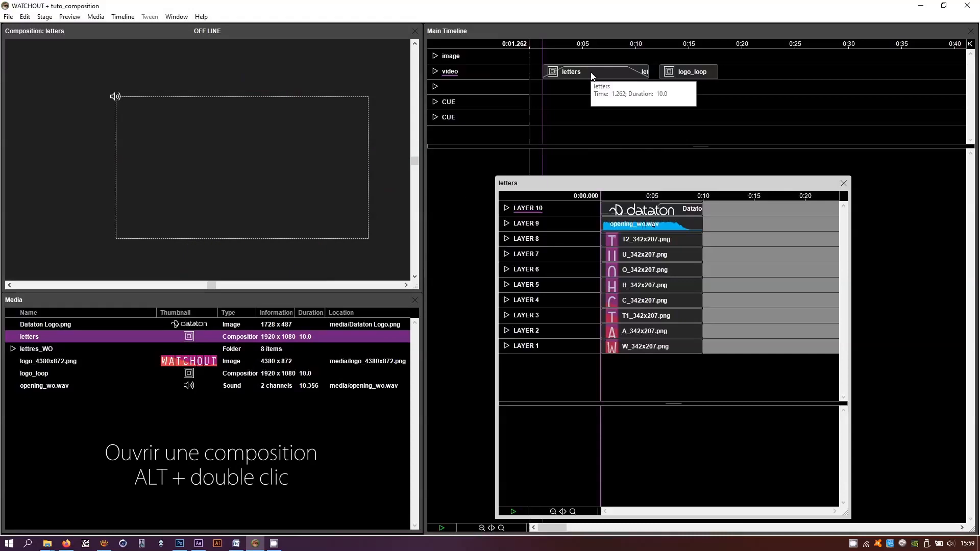
drag(592, 133, 593, 133)
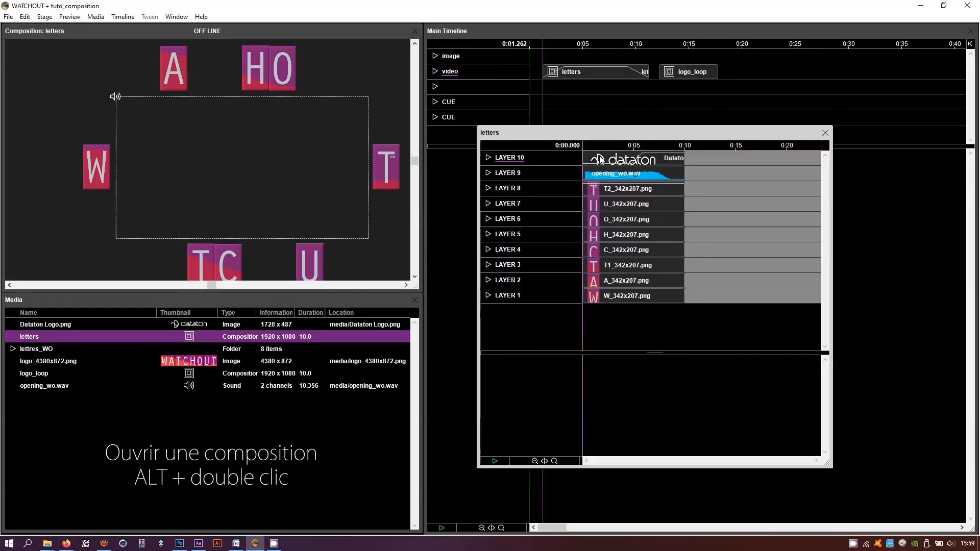
Examine the W letter cue and the source letter images in the lettres_WO media folder.
click(627, 299)
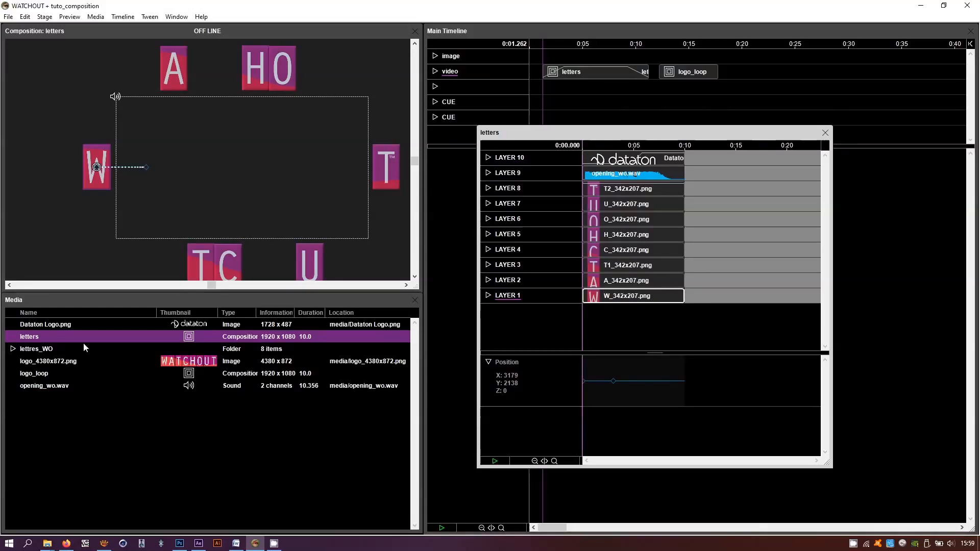
click(13, 350)
click(56, 362)
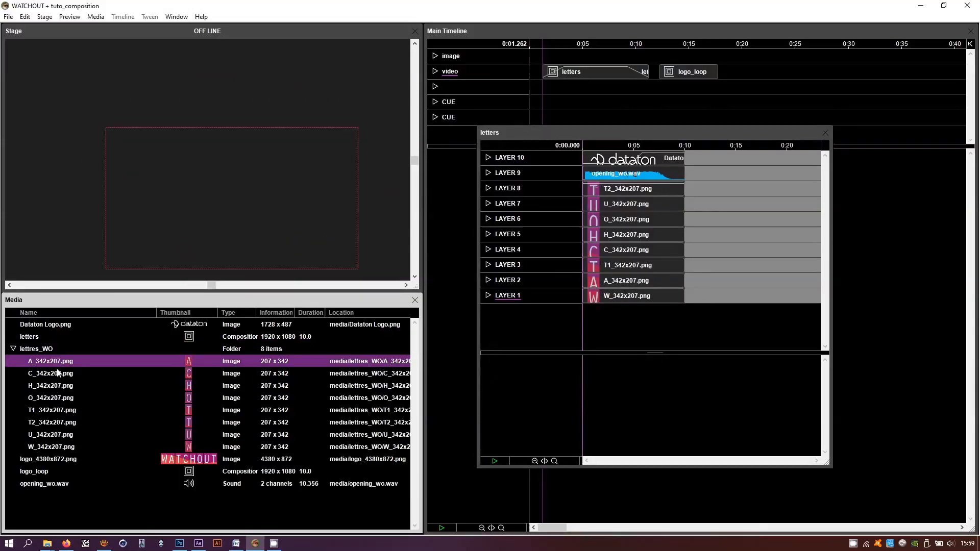
click(42, 446)
click(54, 435)
click(57, 423)
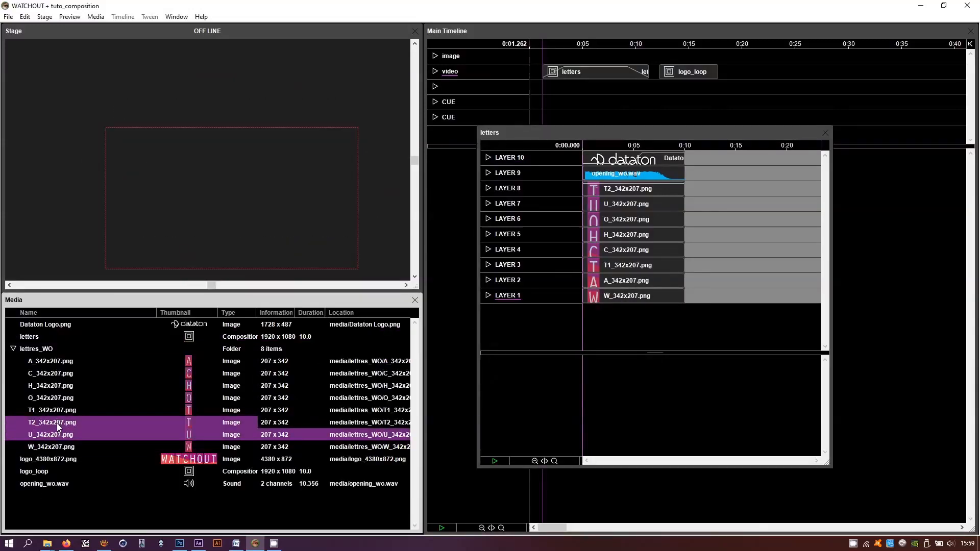
click(12, 349)
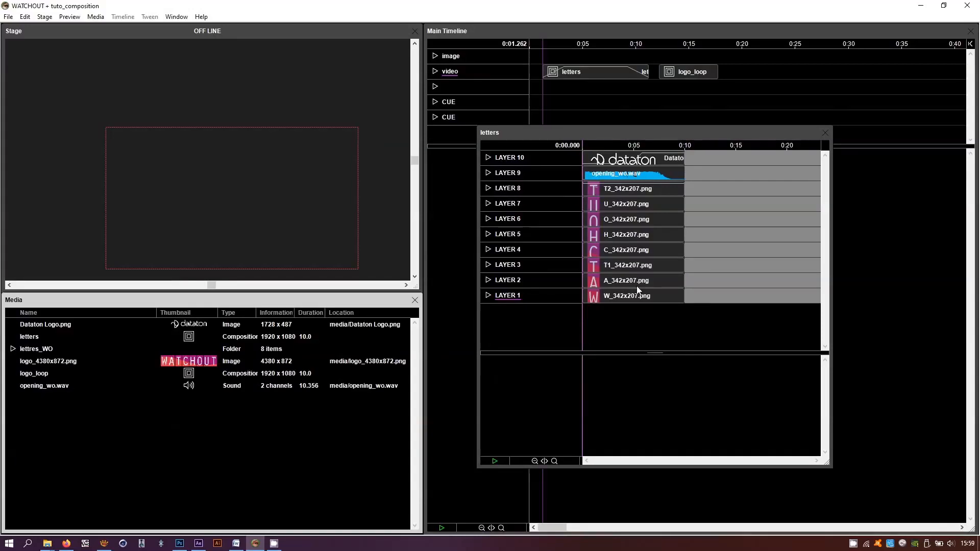
Inspect the motion path of each letter cue in the composition, from W on layer 1 to T2 on layer 8.
click(623, 297)
click(624, 281)
click(624, 267)
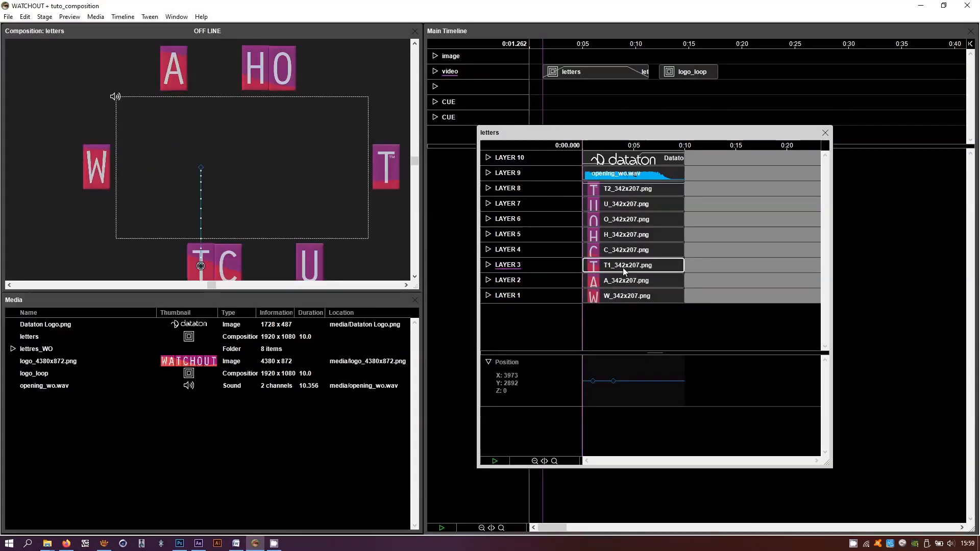
click(623, 250)
click(623, 235)
click(621, 220)
click(619, 205)
click(615, 189)
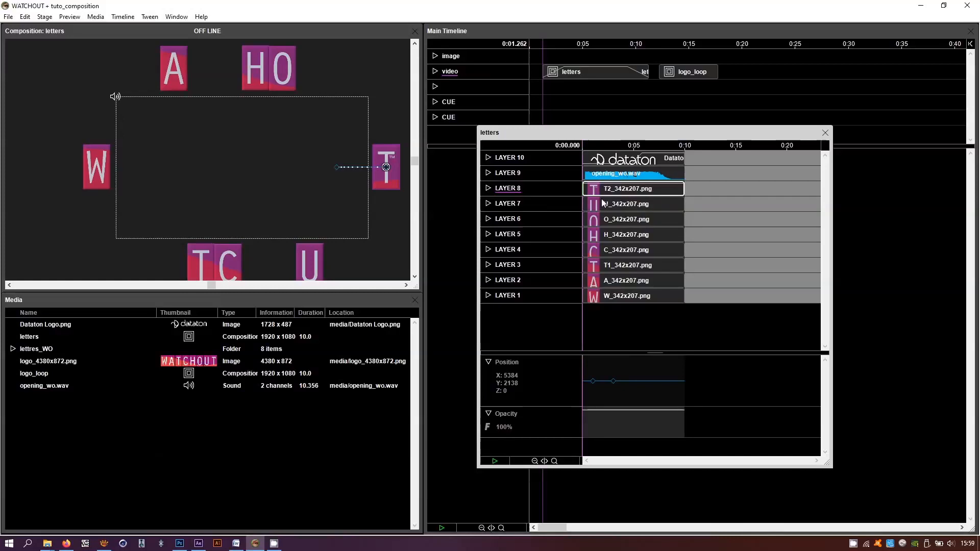
Scrub through the letters composition to preview its animation and check the opening_wo.wav sound cue.
drag(584, 145, 610, 145)
click(625, 176)
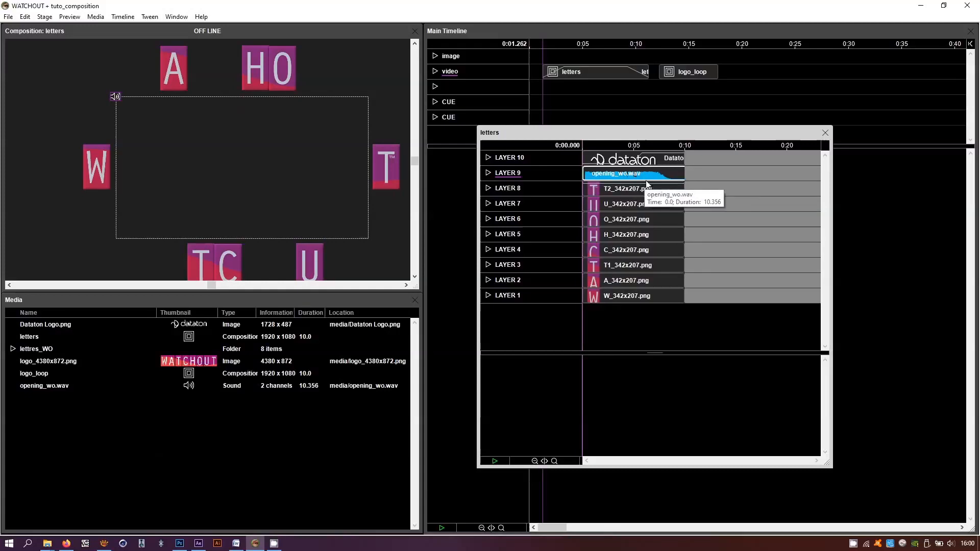
drag(617, 147, 681, 149)
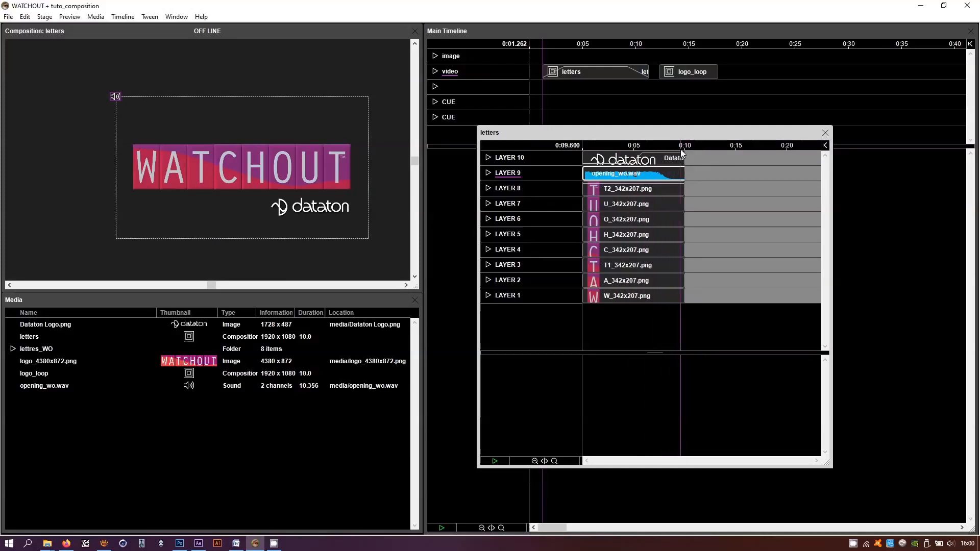
Close the letters composition and select it in the media list.
click(825, 133)
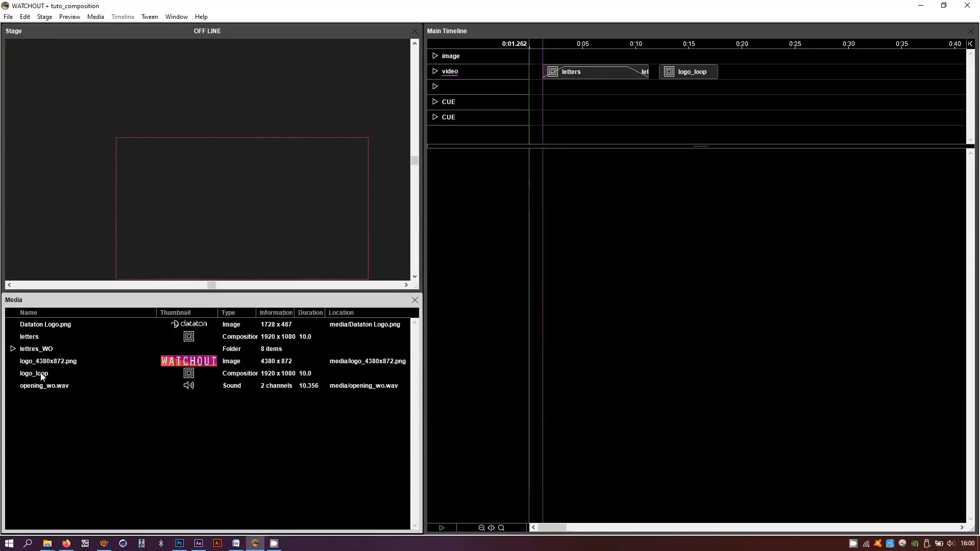
click(40, 338)
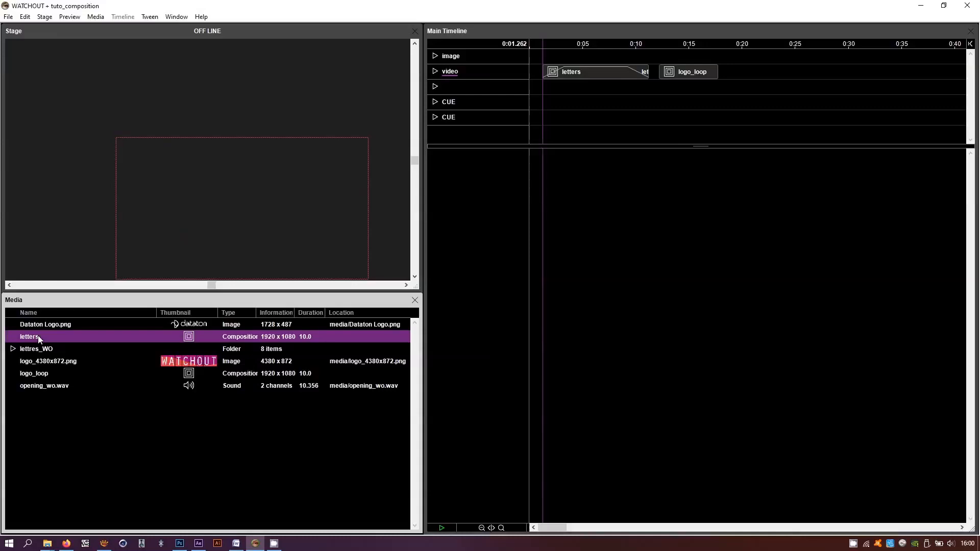
Select the letters cue on the main timeline and scrub through it to examine its scale and opacity tweens.
click(577, 74)
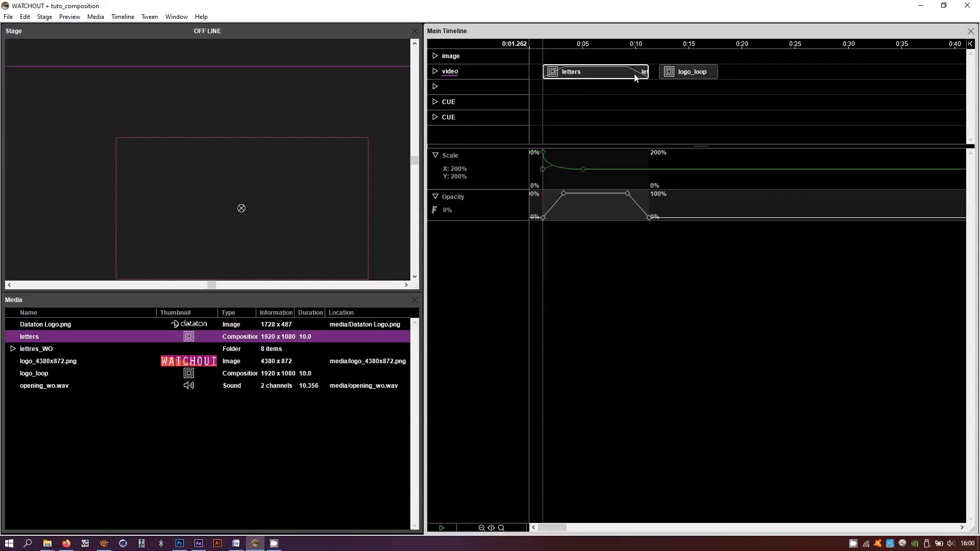
mouse_move(610, 46)
mouse_down()
mouse_move(629, 47)
mouse_move(621, 50)
mouse_up()
click(625, 45)
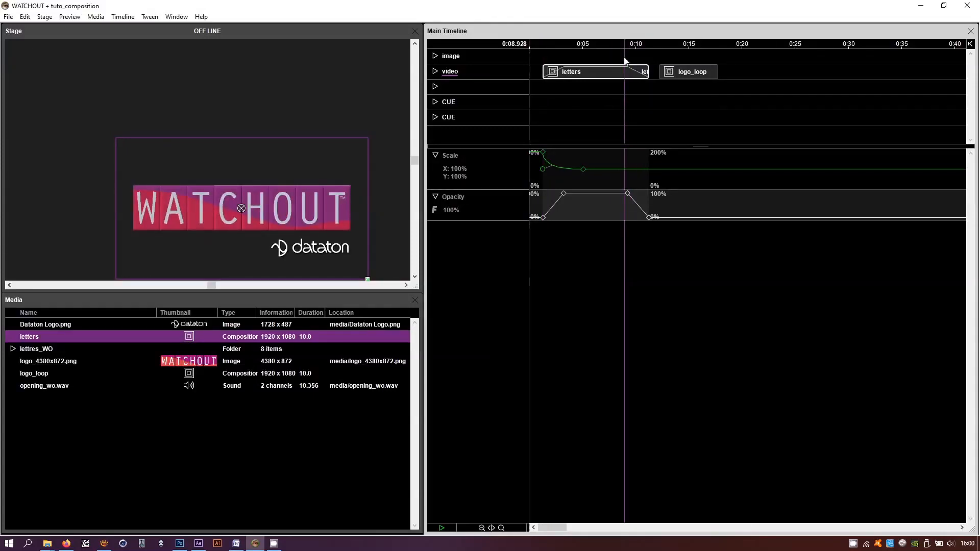
drag(627, 47, 642, 48)
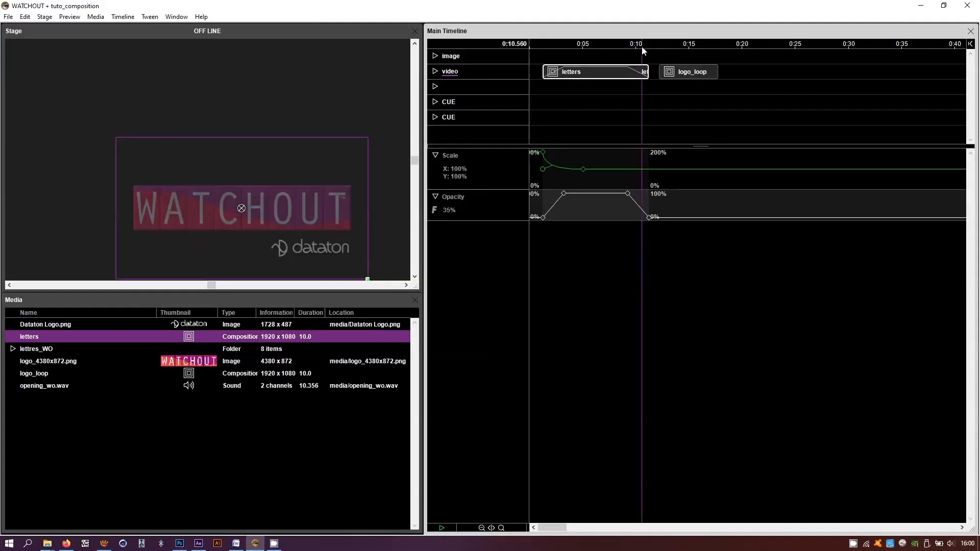
Open the letters composition from its cue, check its content at about 0:08.5, and close it.
double_click(633, 72)
click(671, 147)
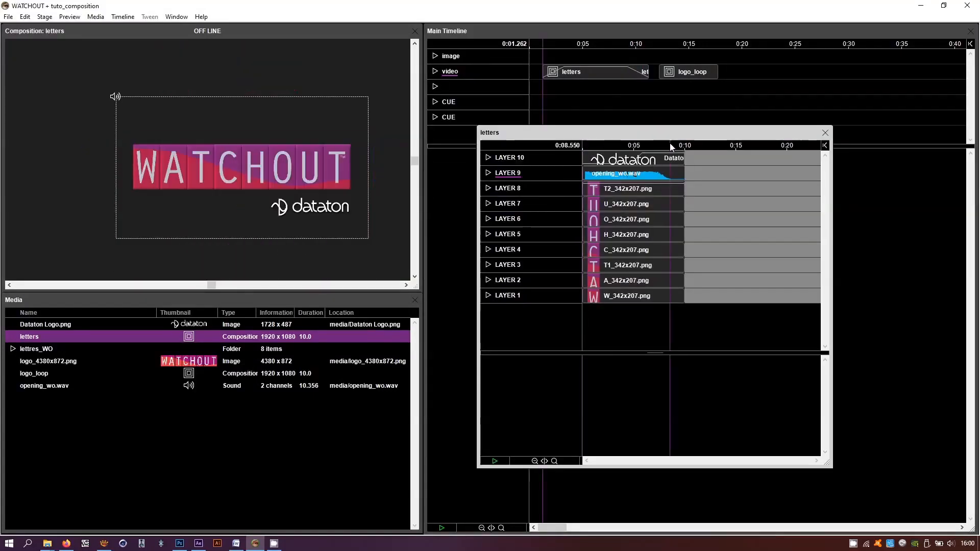
click(825, 134)
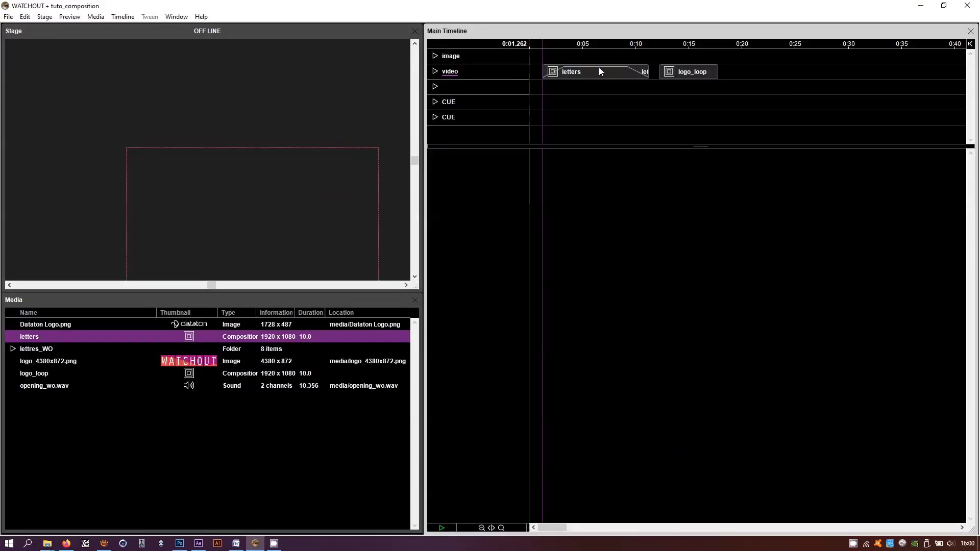
Preview the fade-out of the letters cue from about 0:09 on the main timeline, and reselect the cue.
click(620, 46)
click(625, 45)
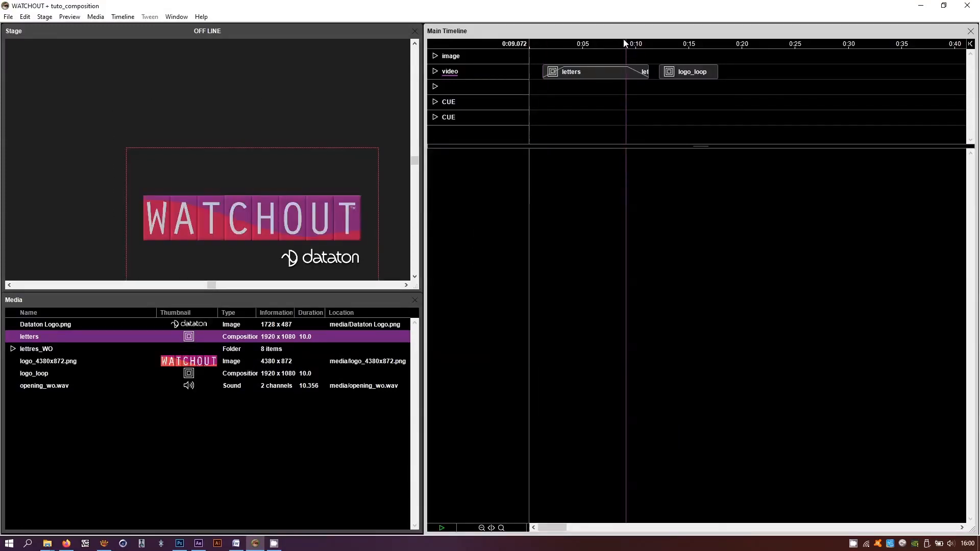
key(space)
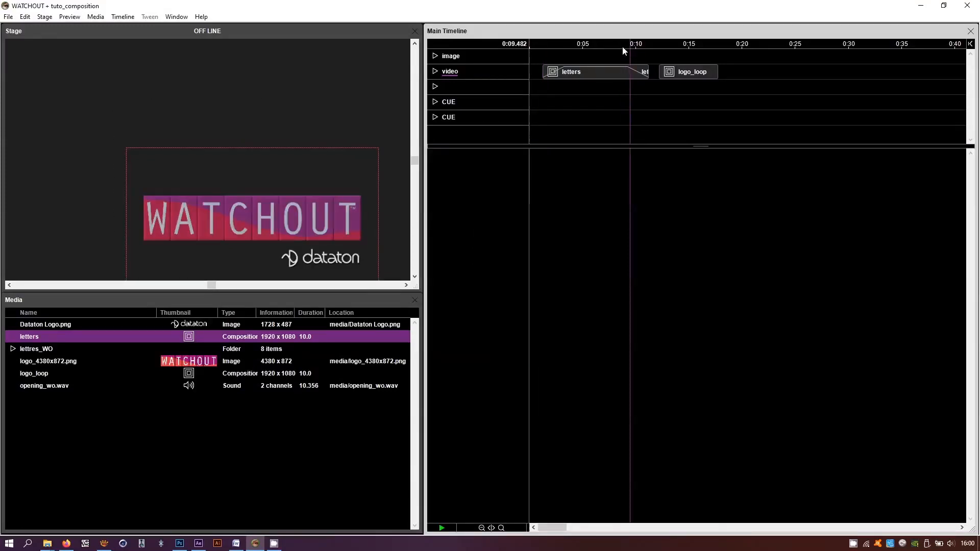
click(641, 72)
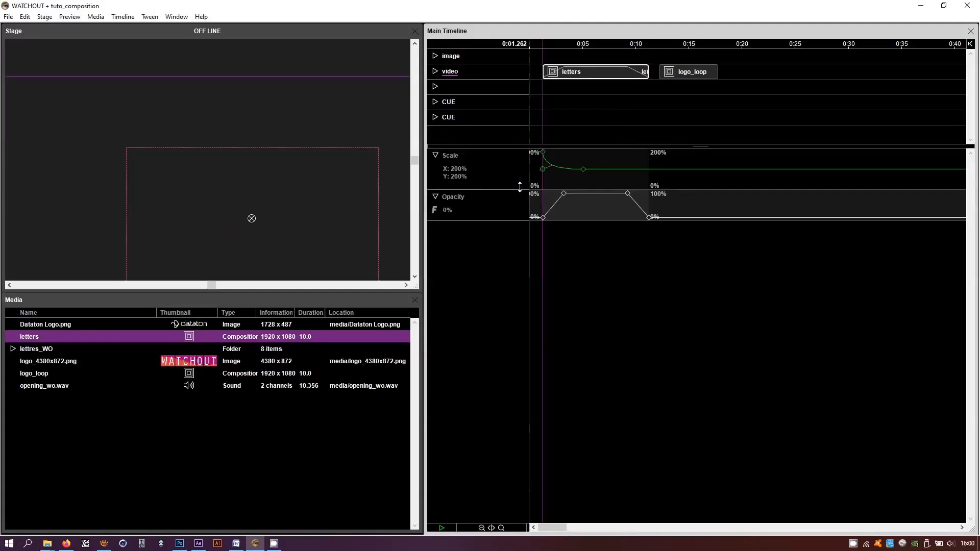
Play the letters cue from its start to examine how its tweens affect the letter animation, pausing with the letters spread beyond the display.
drag(297, 186, 275, 152)
click(588, 109)
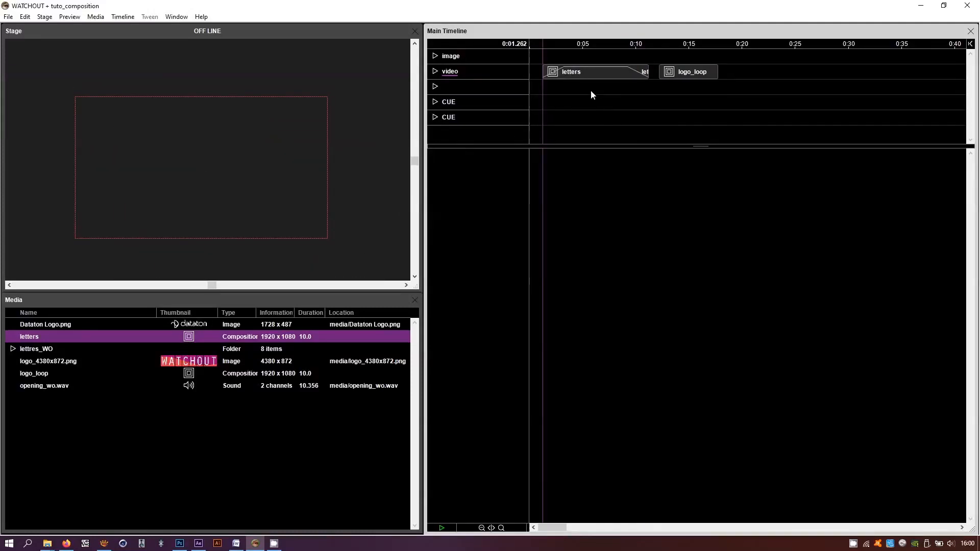
click(565, 75)
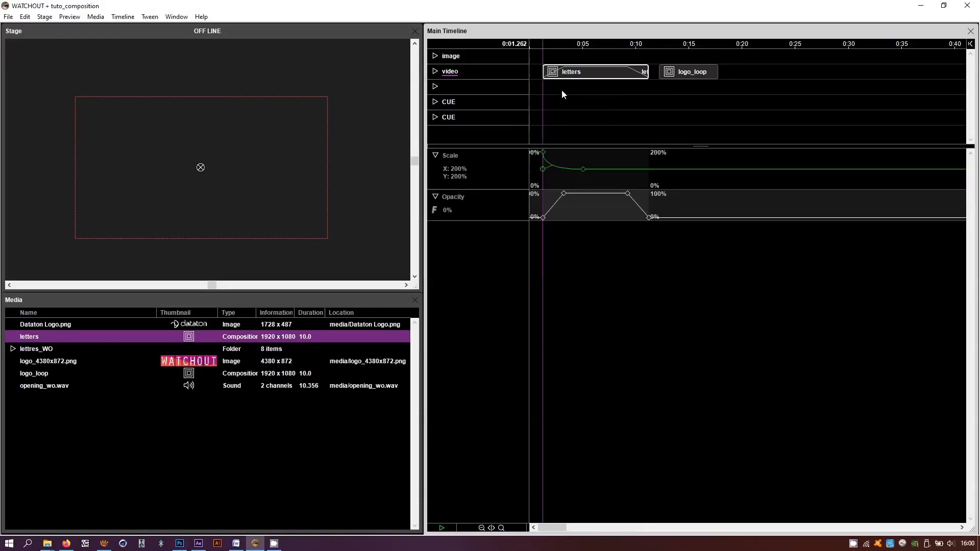
key(space)
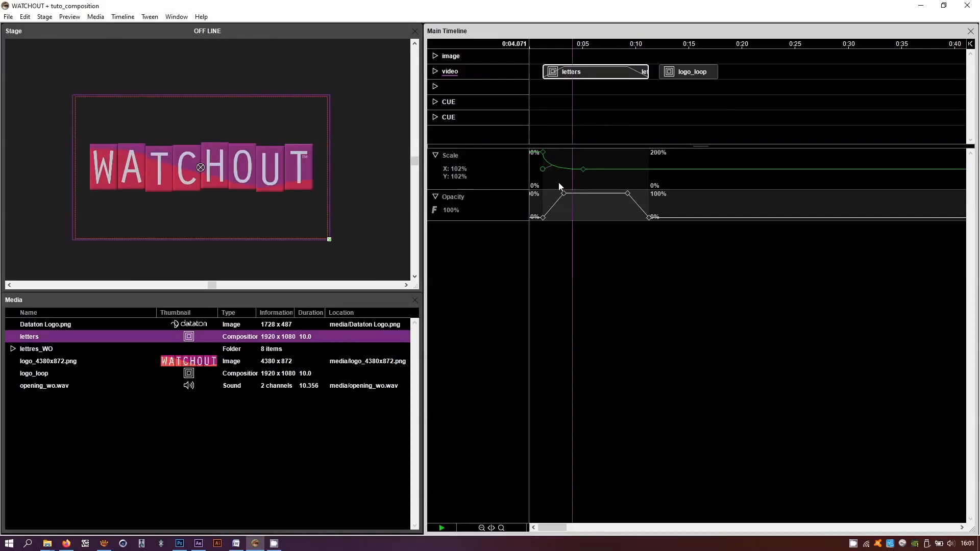
key(space)
key(space)
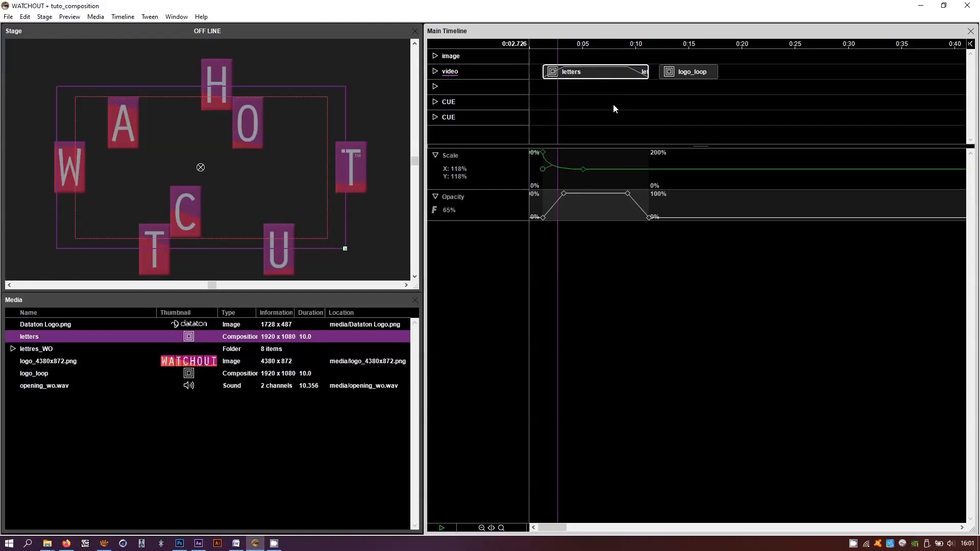
Turn on the Masked by Displays preview option for the stage.
click(71, 17)
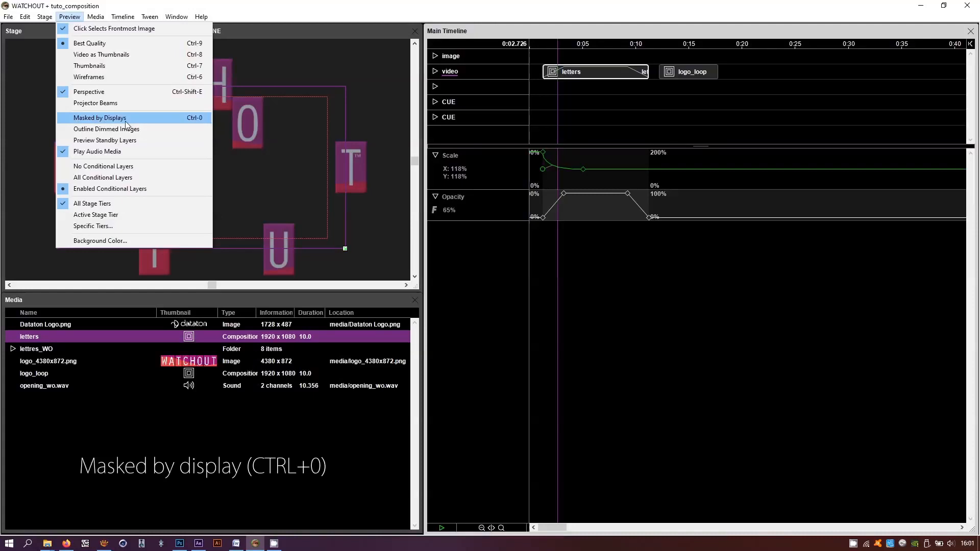
click(531, 166)
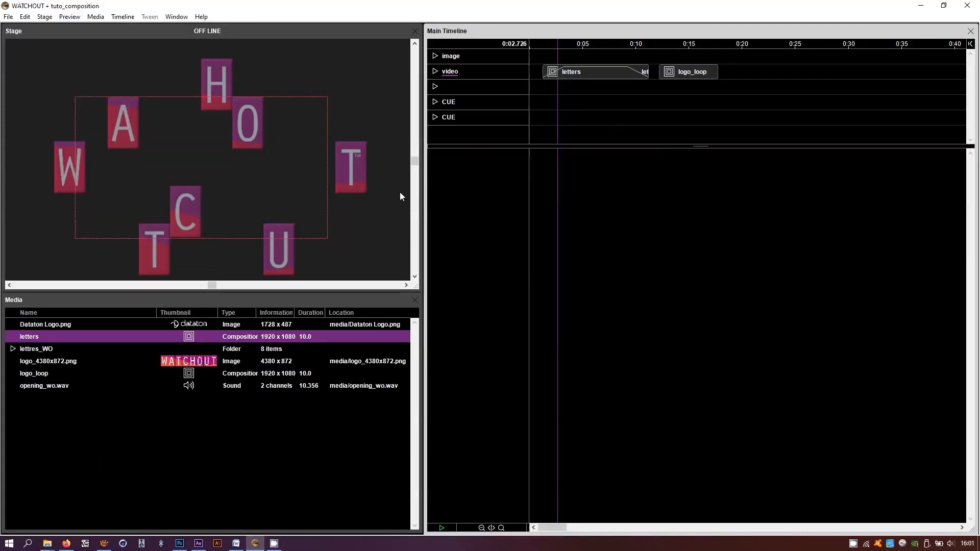
key(ctrl+0)
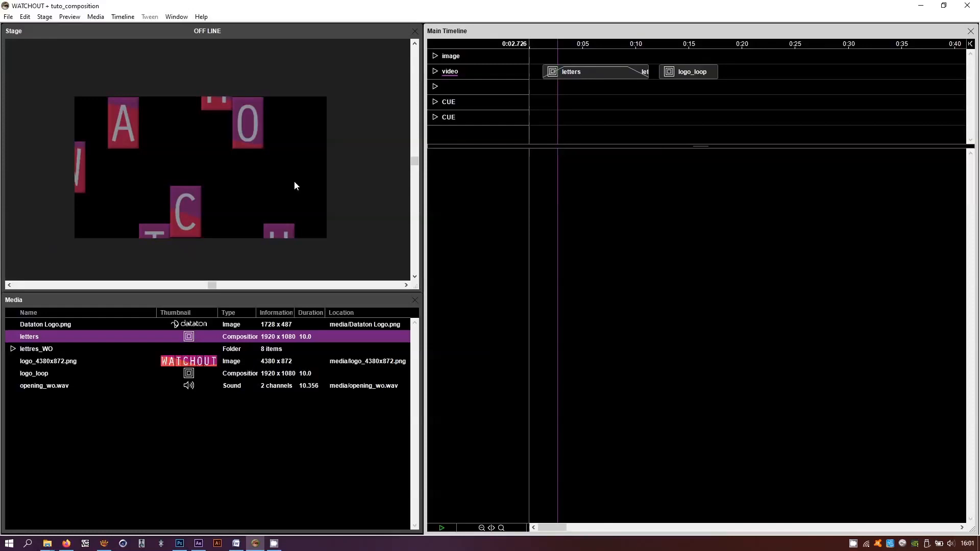
Play the letters cue from its start with the stage masked by the display, stopping during the fade-out.
click(573, 72)
click(580, 47)
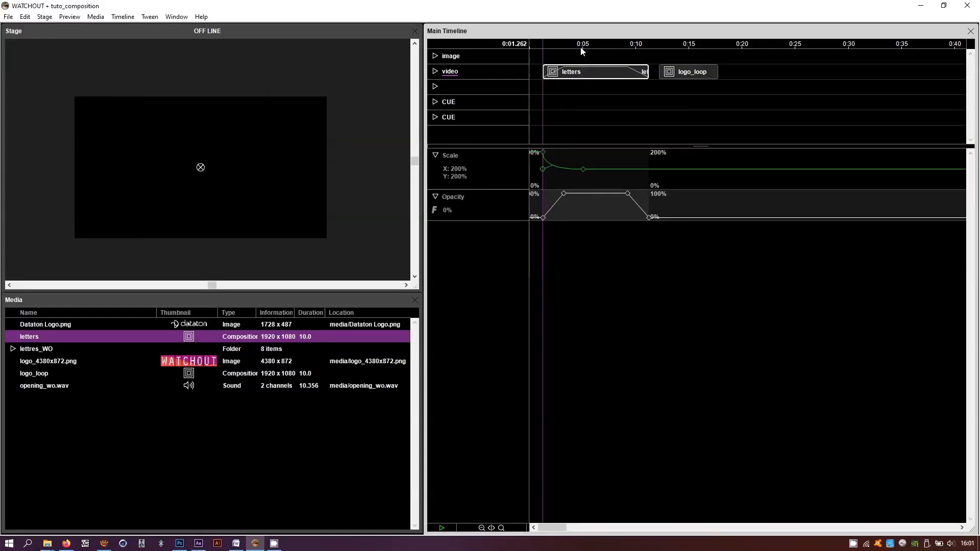
ctrl+click(557, 70)
click(585, 82)
key(space)
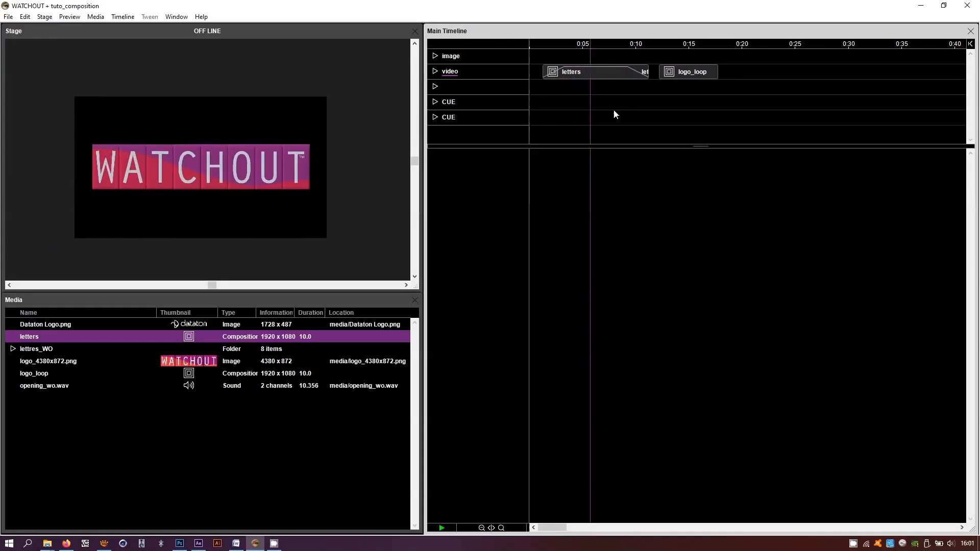
click(636, 93)
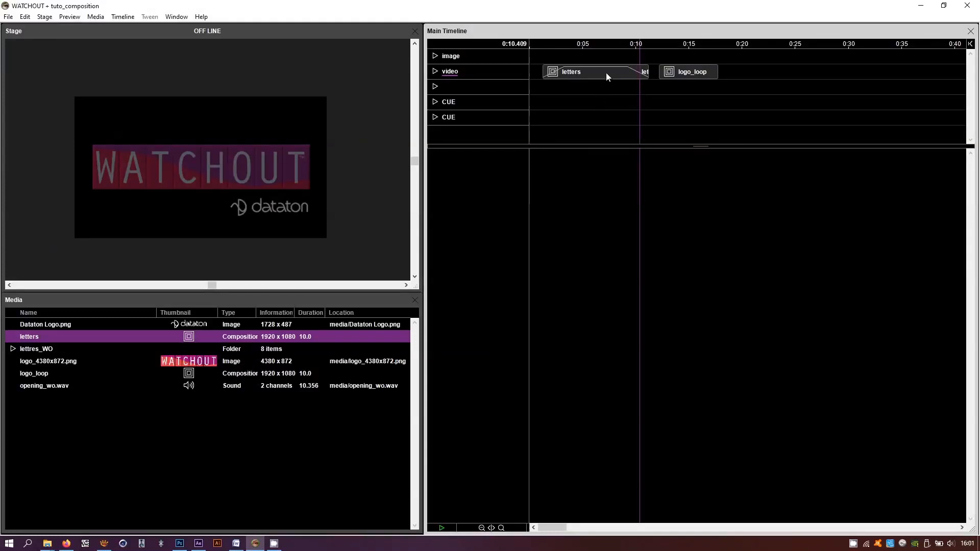
Copy the letters cue and paste duplicates on the video layer at about 0:21 and 0:34.
click(588, 76)
click(754, 44)
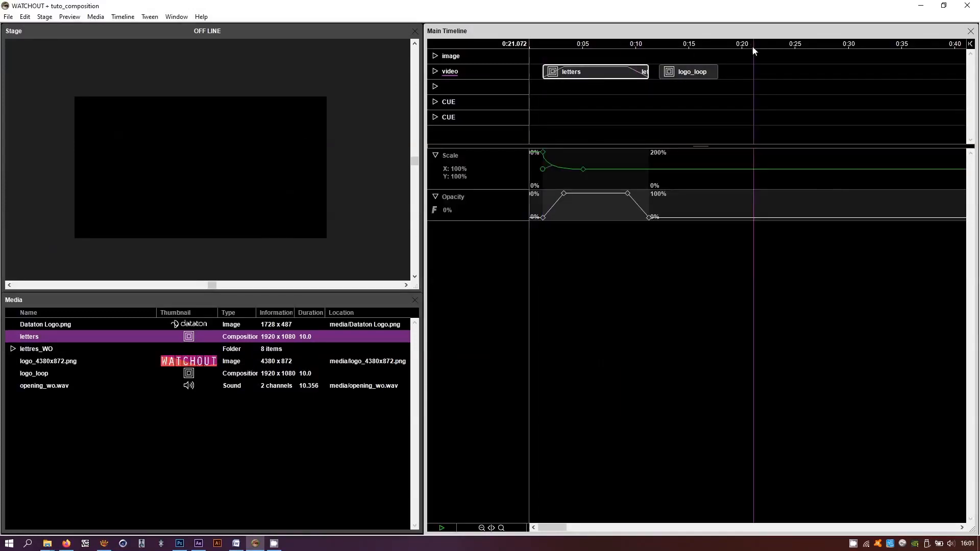
key(ctrl+v)
click(896, 45)
key(ctrl+v)
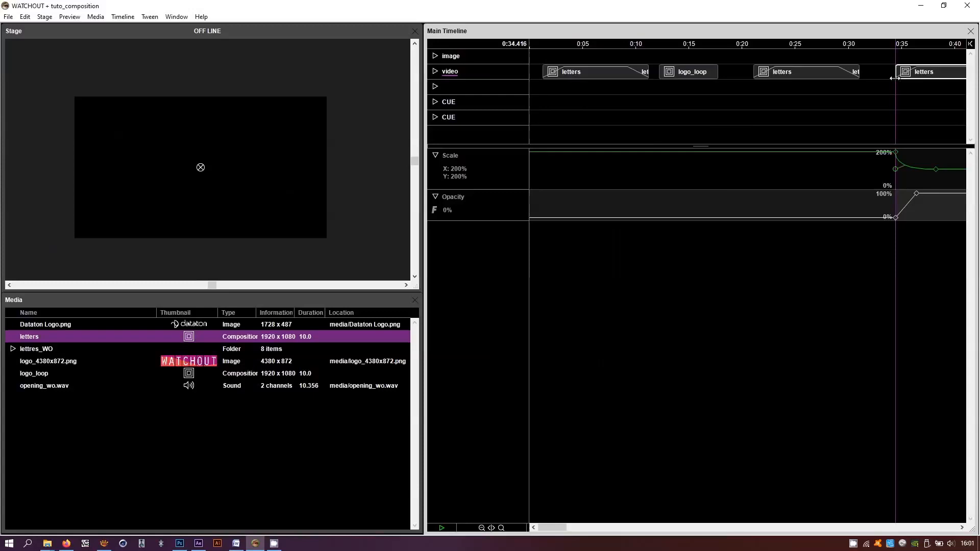
click(895, 94)
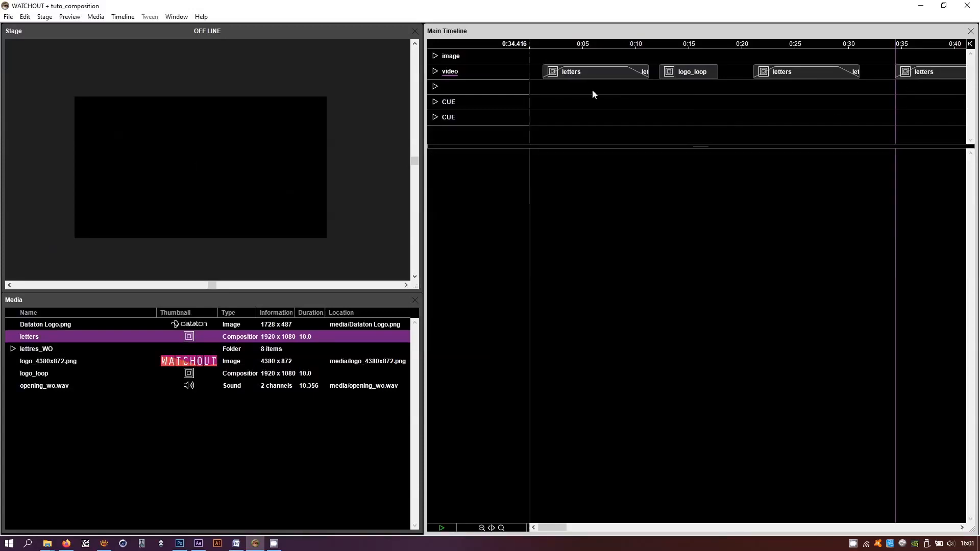
Open the letters composition from the first cue, delete the C_342x207.png cue on layer 4, and close the composition.
click(618, 78)
alt+double_click(616, 79)
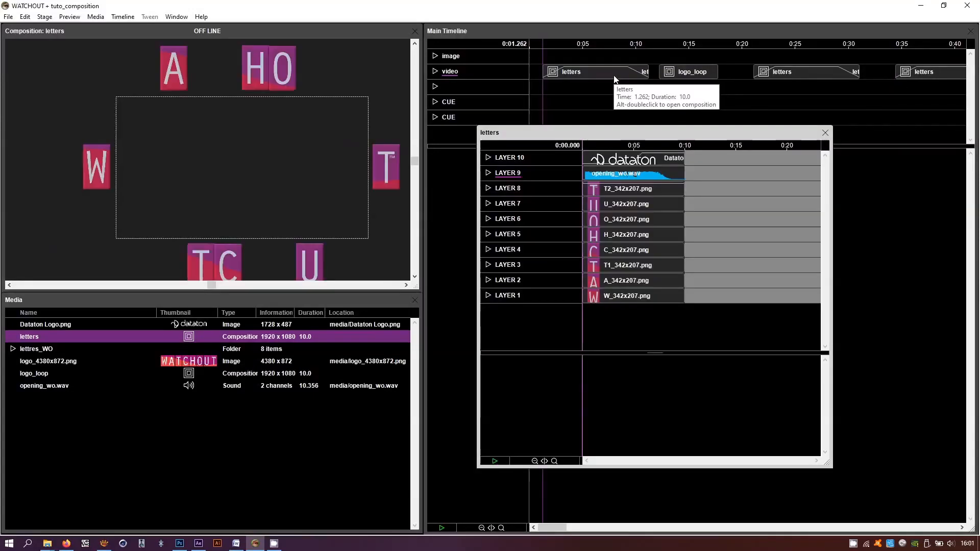
click(612, 249)
key(Delete)
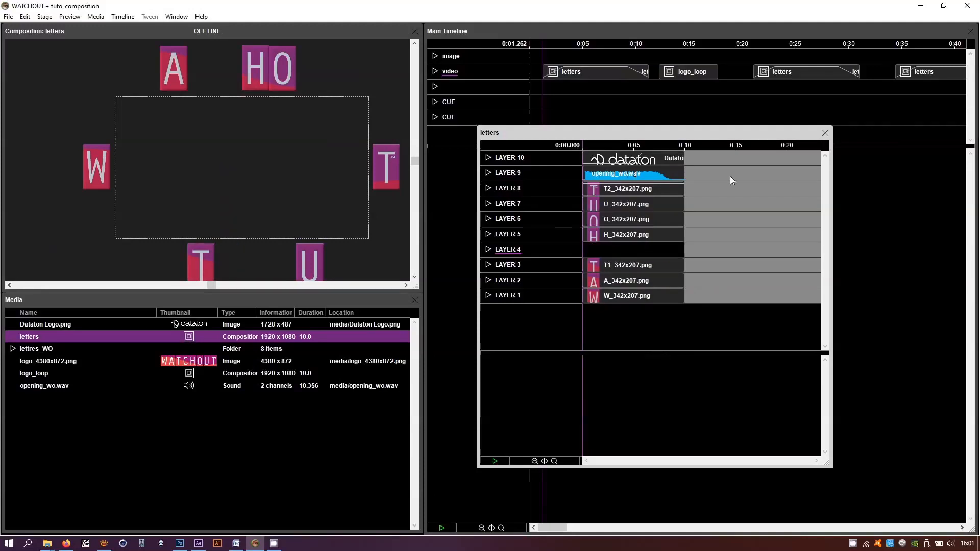
click(825, 133)
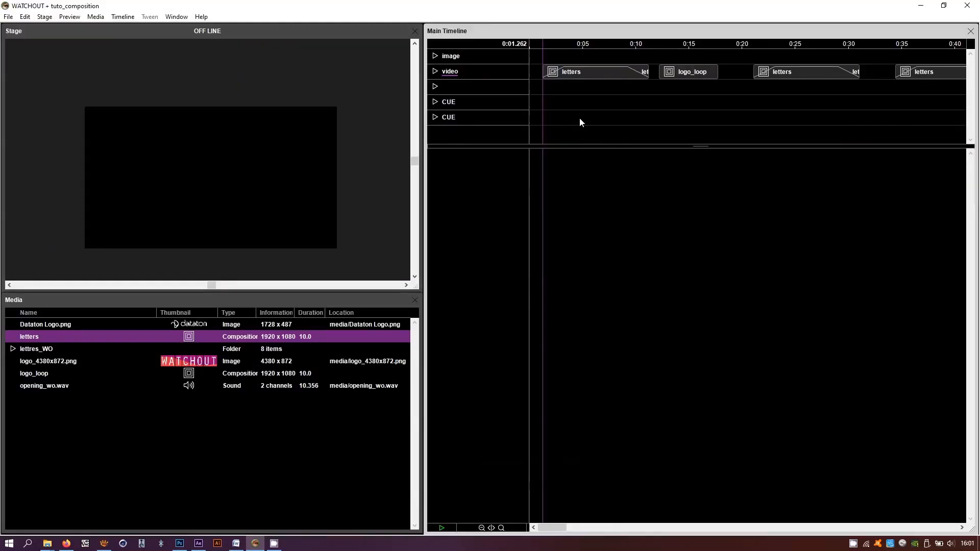
Check the edited composition in all three letters cues at about 0:05, 0:25 and 0:39.
click(581, 46)
click(792, 45)
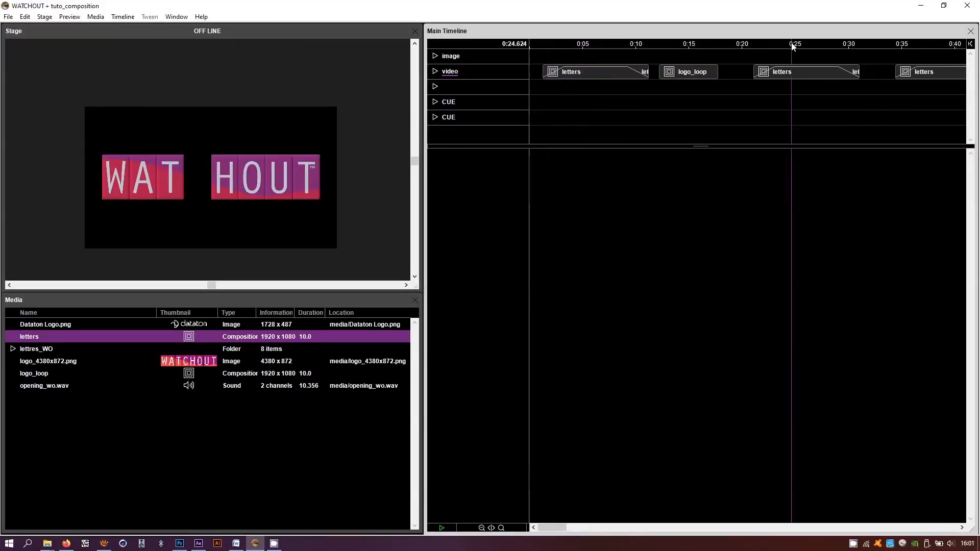
mouse_move(928, 45)
mouse_down()
mouse_move(956, 46)
mouse_move(943, 48)
mouse_up()
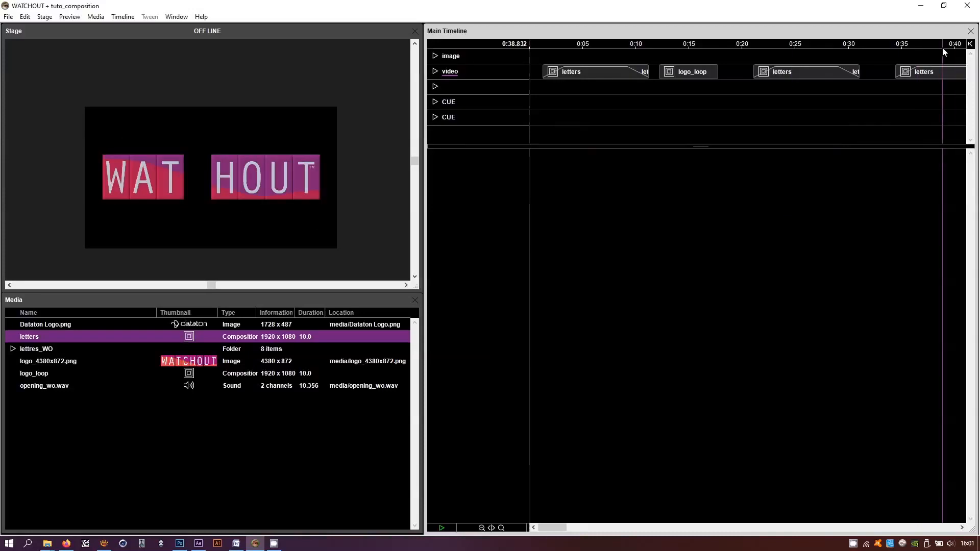
Undo the deletion of the C letter cue, close the composition, and check the first letters cue at about 0:05.
key(ctrl+Tab)
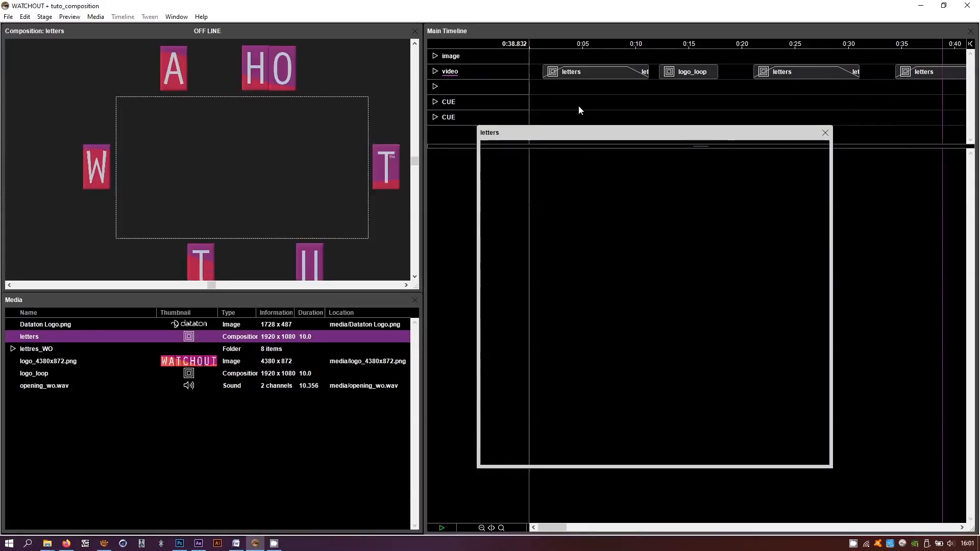
click(825, 133)
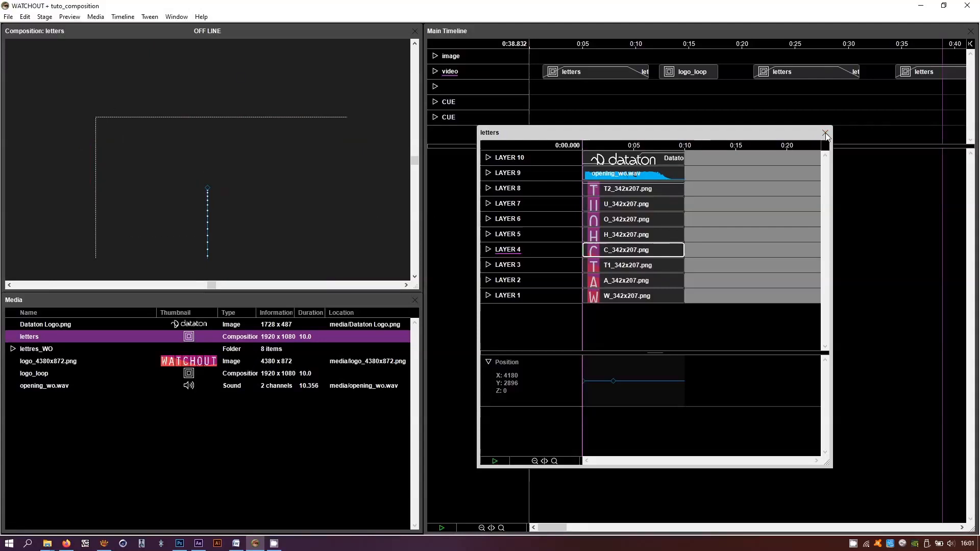
click(582, 45)
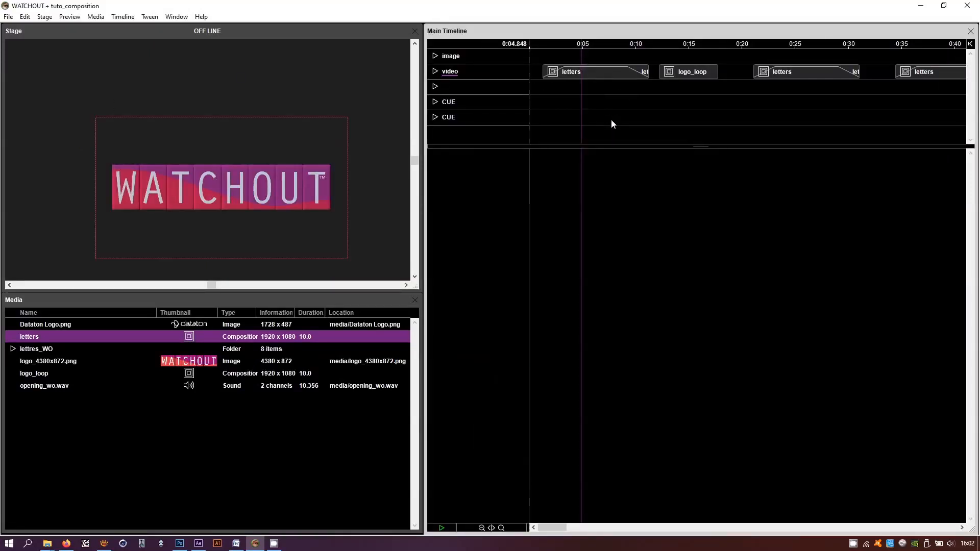
drag(300, 185, 262, 156)
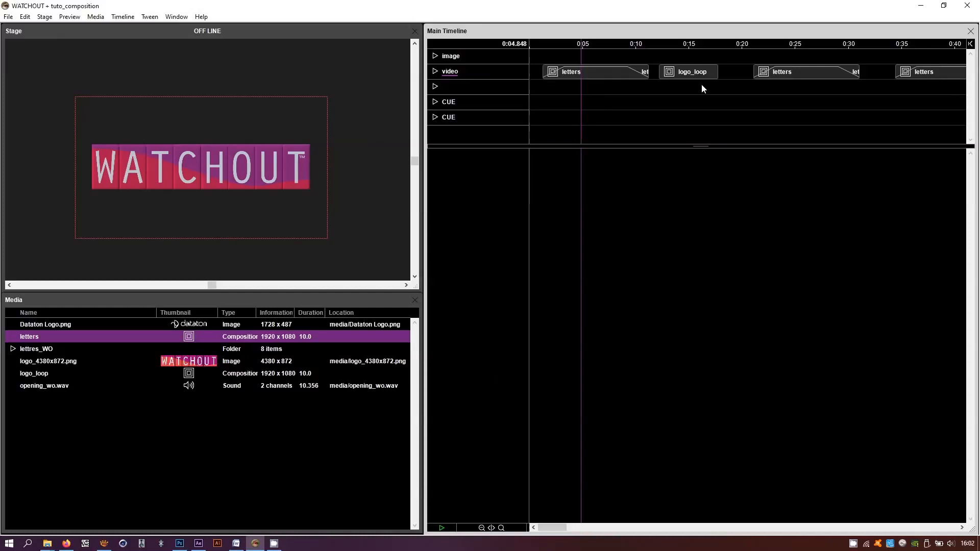
Play the logo_loop cue from its start to preview its rotating WATCHOUT logo.
click(693, 71)
click(698, 119)
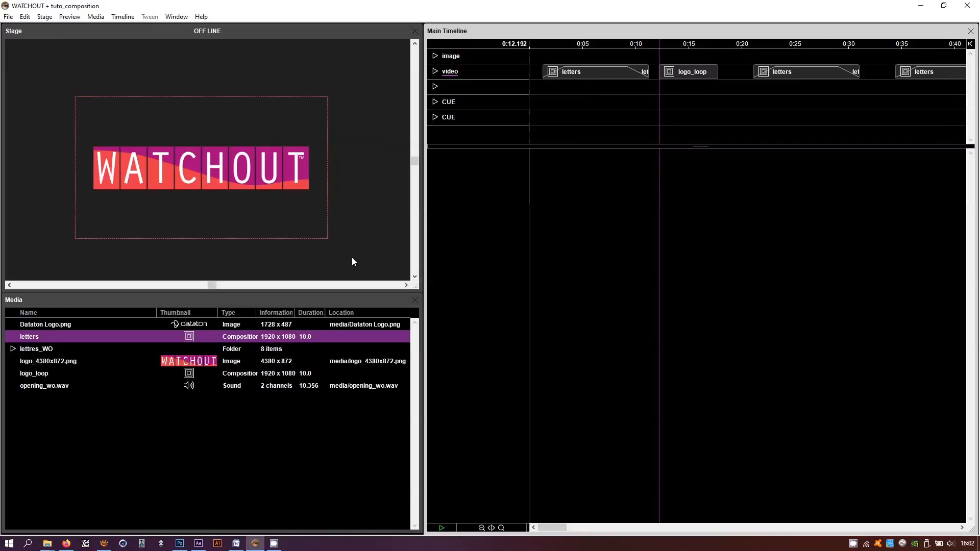
key(space)
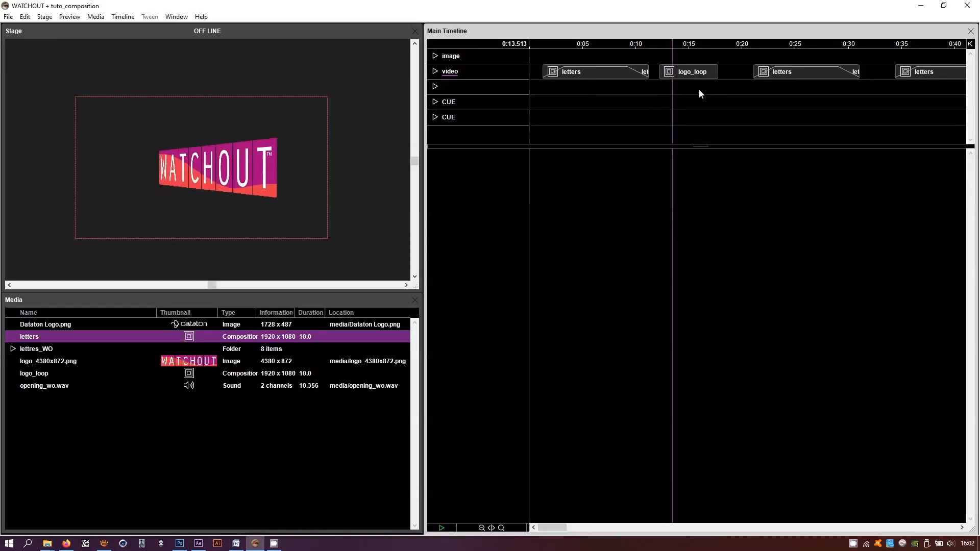
click(728, 43)
Delete the two duplicate letters cues at about 0:21 and 0:34 from the video layer.
click(800, 70)
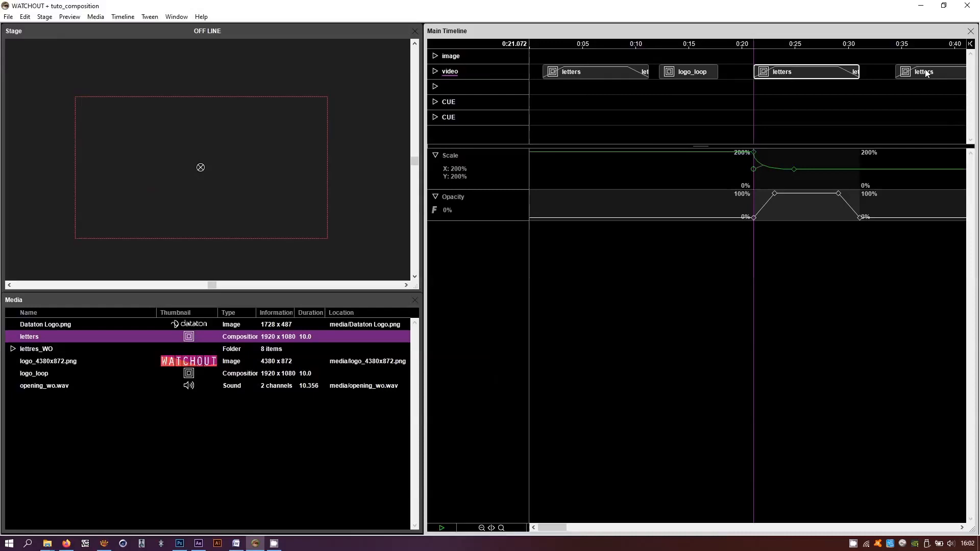
key(Delete)
click(925, 73)
key(Delete)
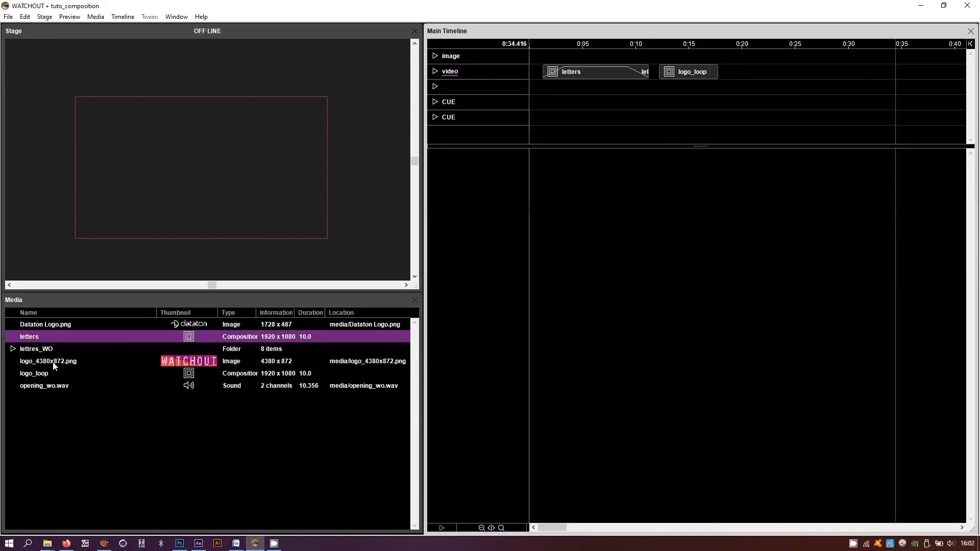
Place logo_4380x872.png on the video layer at about 0:20, after the logo_loop cue.
drag(54, 366, 750, 72)
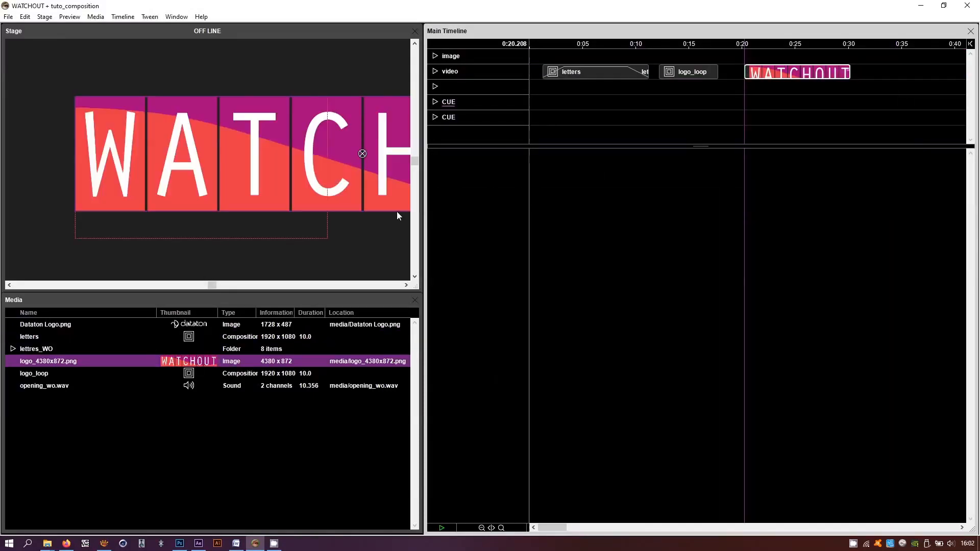
Center the logo_4380x872.png image on the display area in the stage.
drag(363, 168, 207, 185)
scroll(229, 183, down, 9)
scroll(230, 183, up, 11)
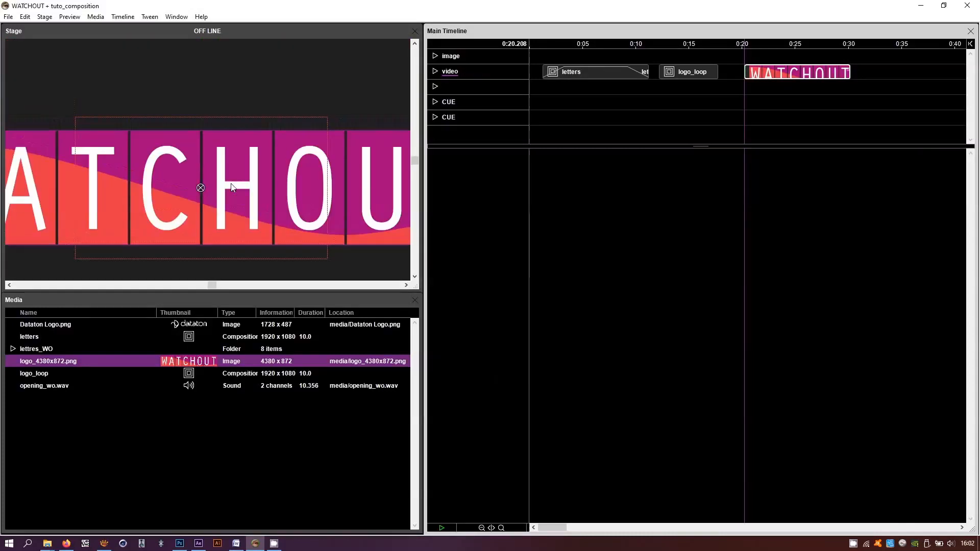
scroll(231, 182, down, 5)
scroll(230, 163, down, 2)
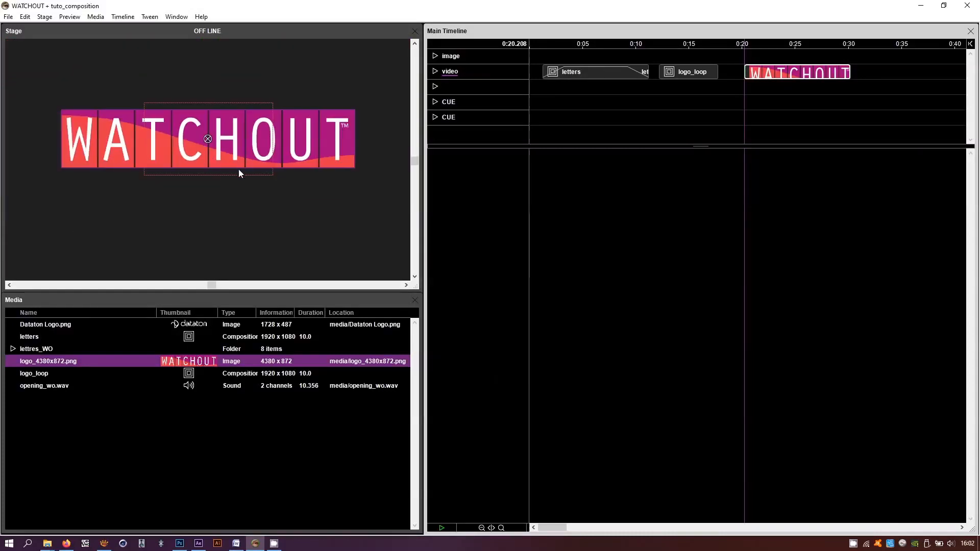
Add a Scale tween to the logo cue and shrink the image to 31% so it fits inside the display.
key(ctrl+alt+s)
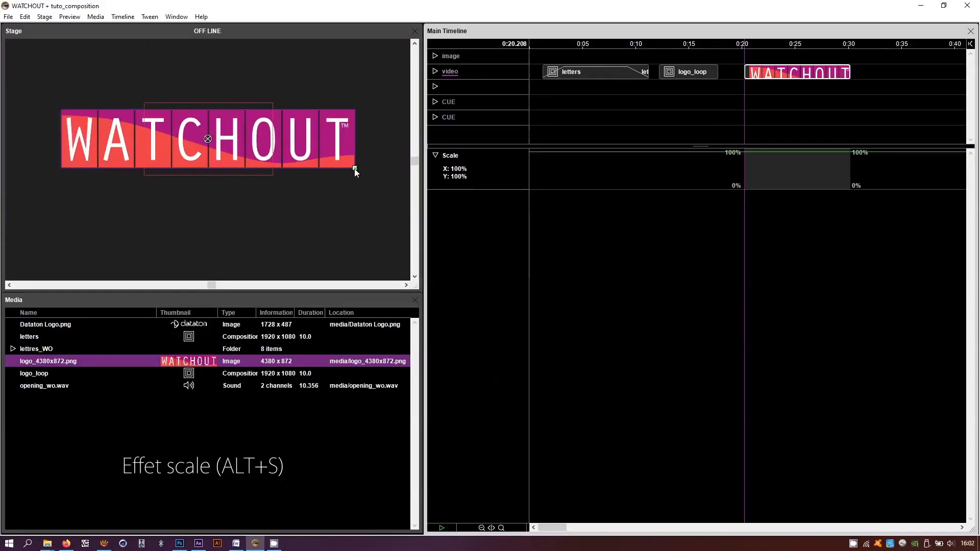
drag(355, 169, 297, 149)
scroll(271, 158, up, 2)
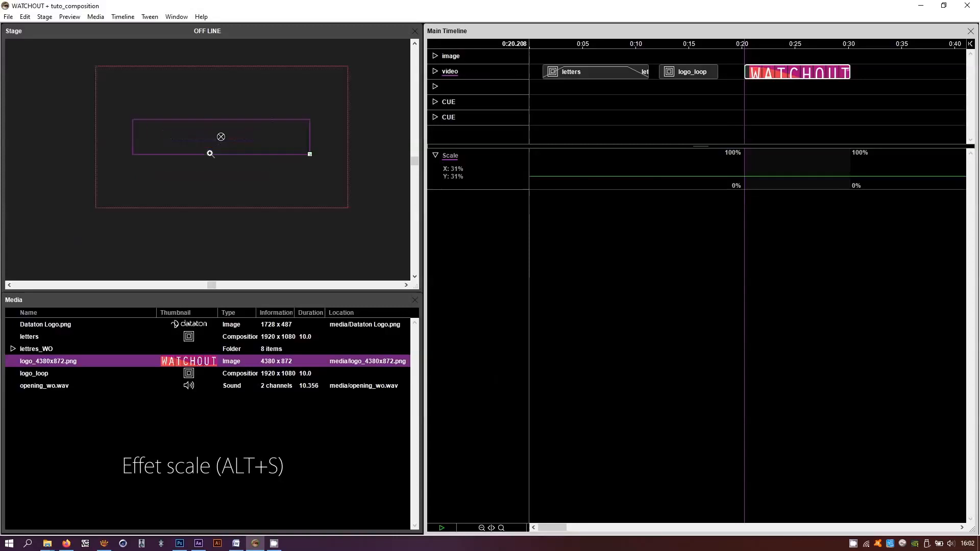
drag(312, 125, 287, 144)
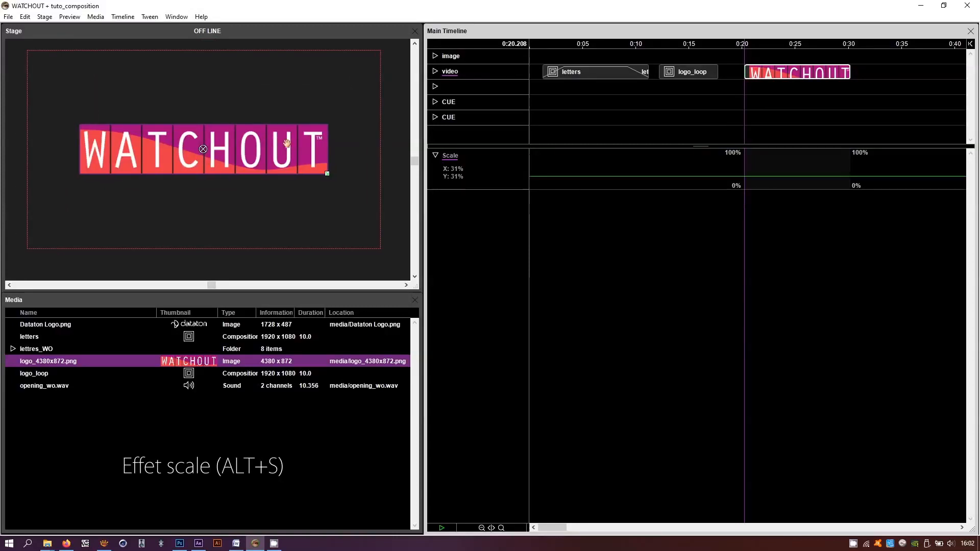
Add a Rotation Y tween to the logo cue with a 0° point at the cue's start, 20.208.
click(149, 16)
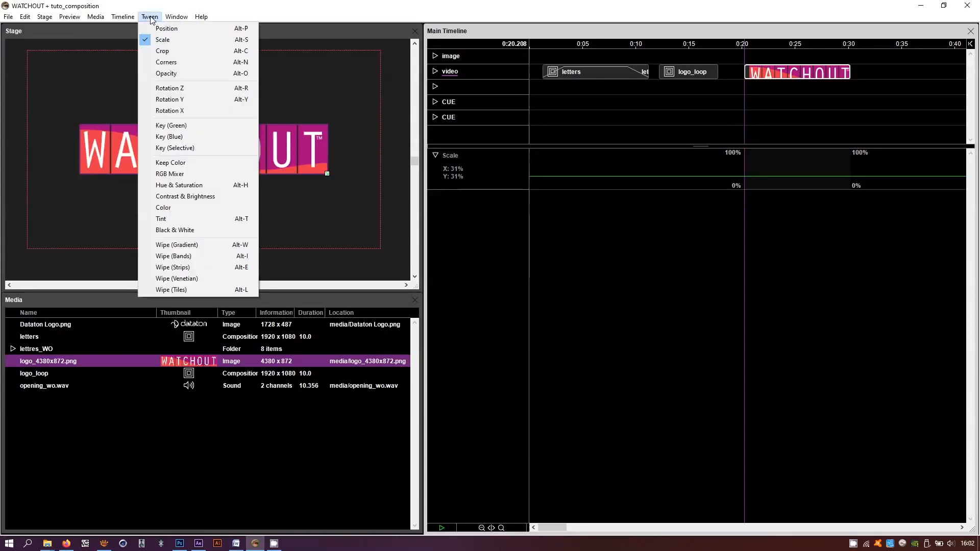
click(185, 100)
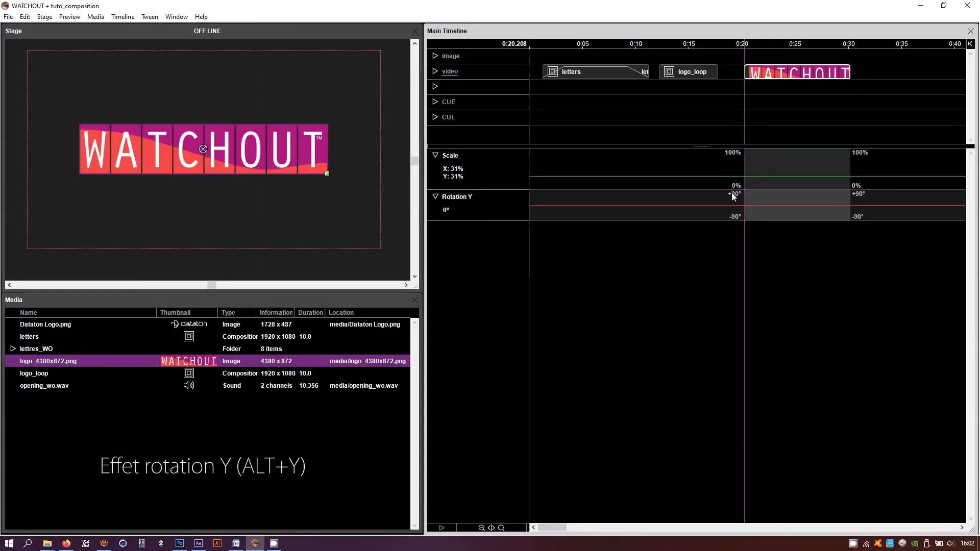
click(750, 205)
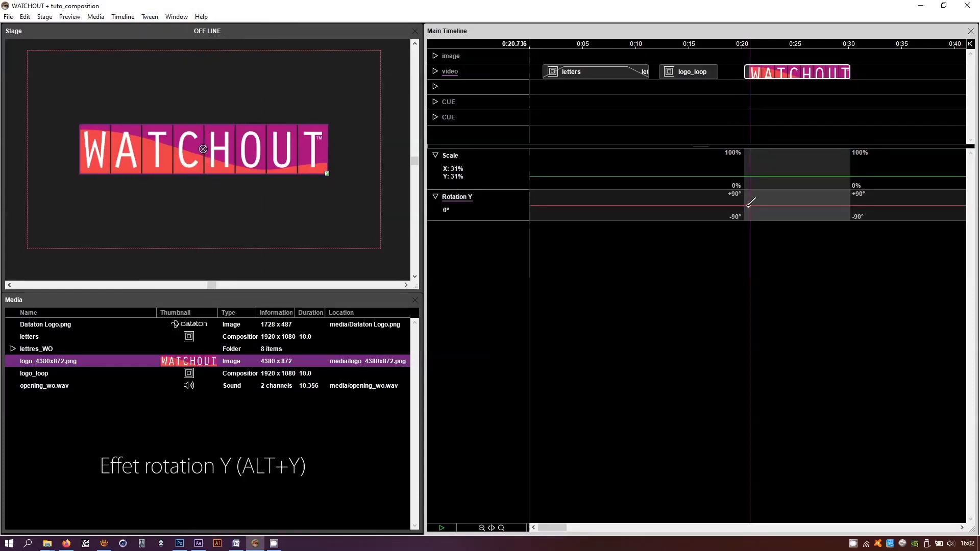
double_click(745, 205)
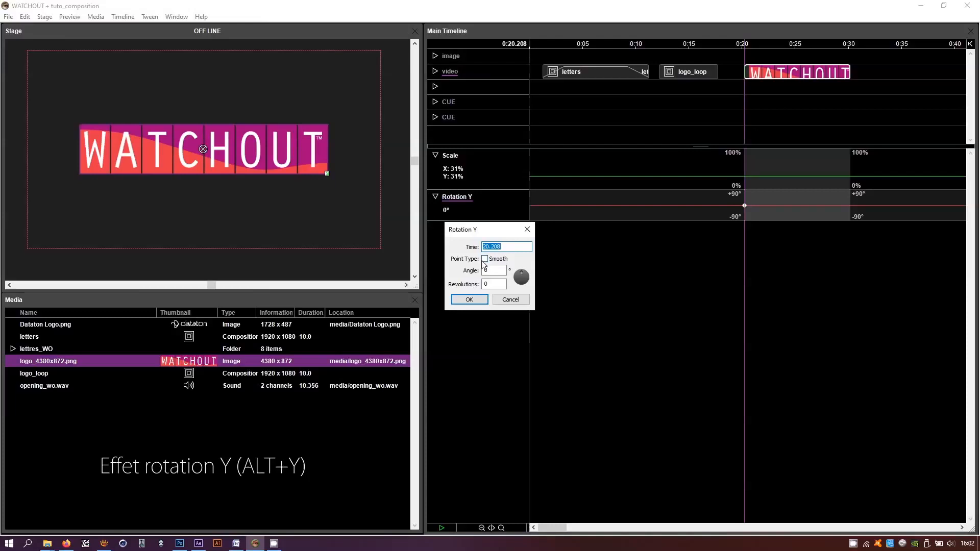
click(469, 300)
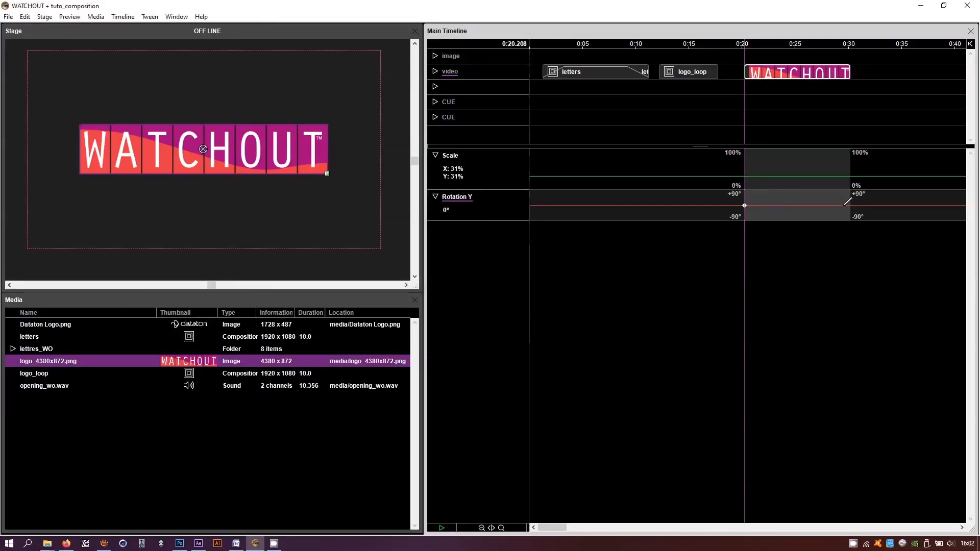
Add a second Rotation Y point with 1 revolution and align it with the end of the logo cue.
double_click(843, 206)
click(494, 282)
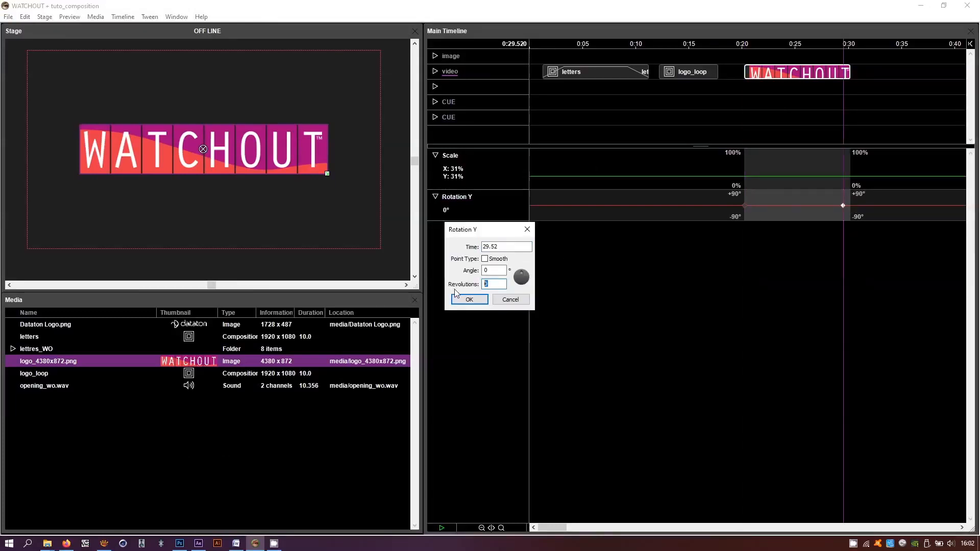
text(1)
click(469, 300)
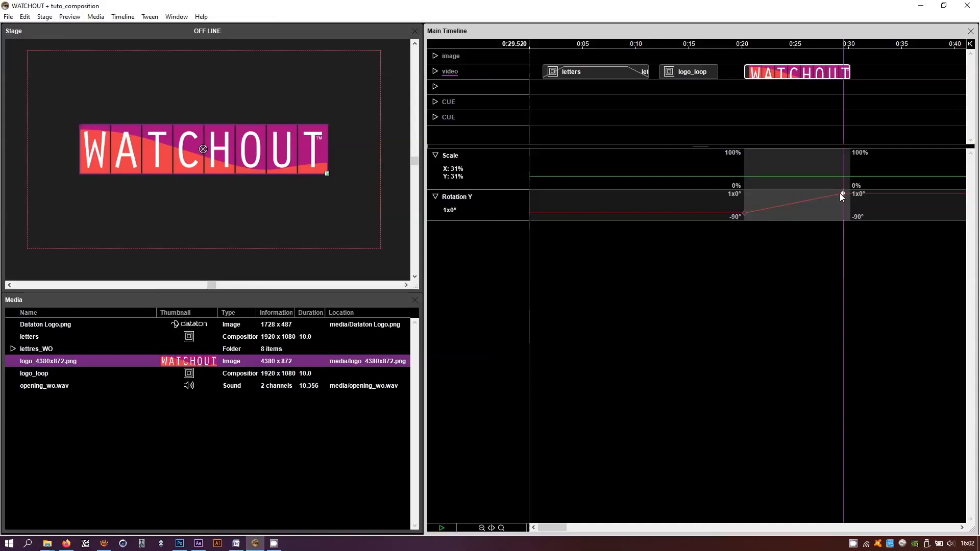
drag(841, 194, 848, 193)
Play the logo cue from its start at about 0:20 to preview the Y rotation.
click(821, 109)
click(811, 74)
click(809, 57)
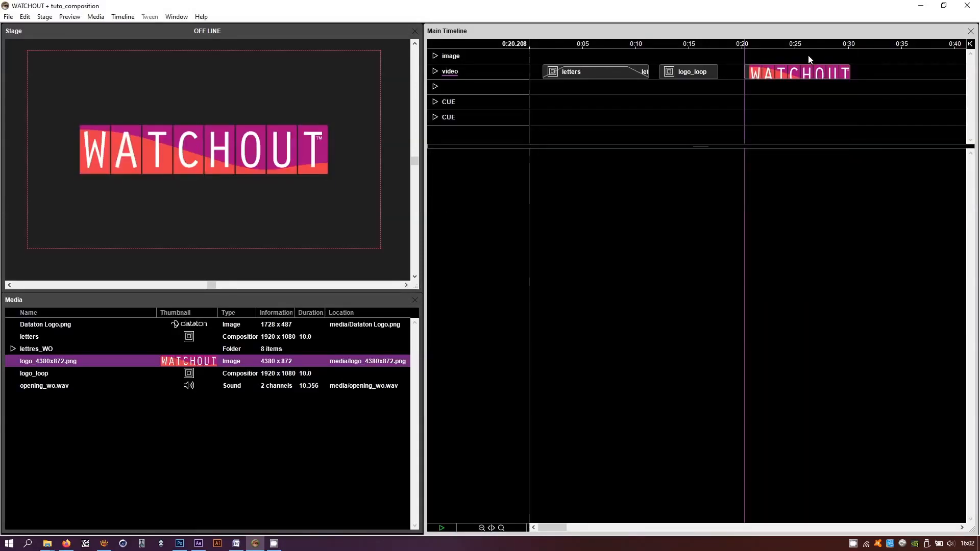
key(space)
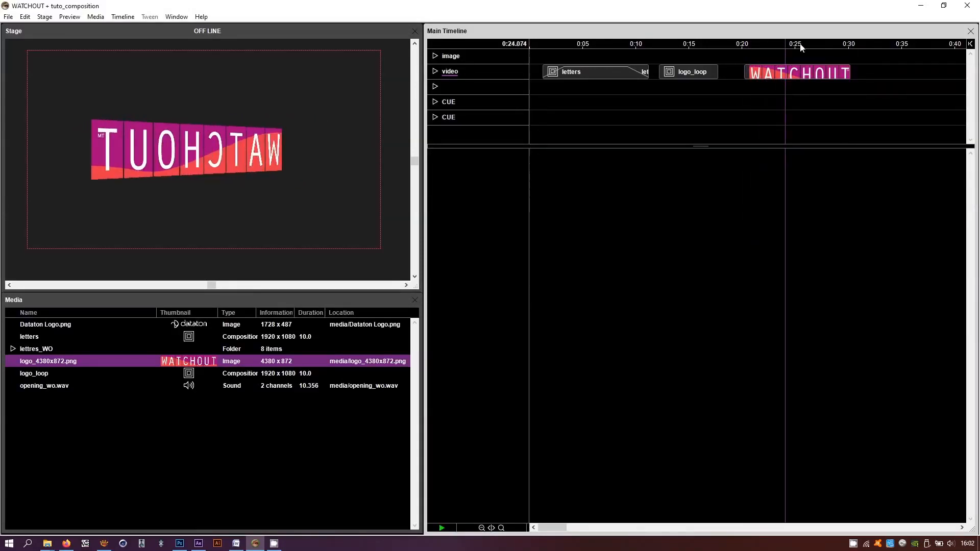
Try extending the logo cue to about 0:51 and inspect the Revolutions setting of its last Rotation Y point.
click(847, 72)
drag(849, 74, 902, 76)
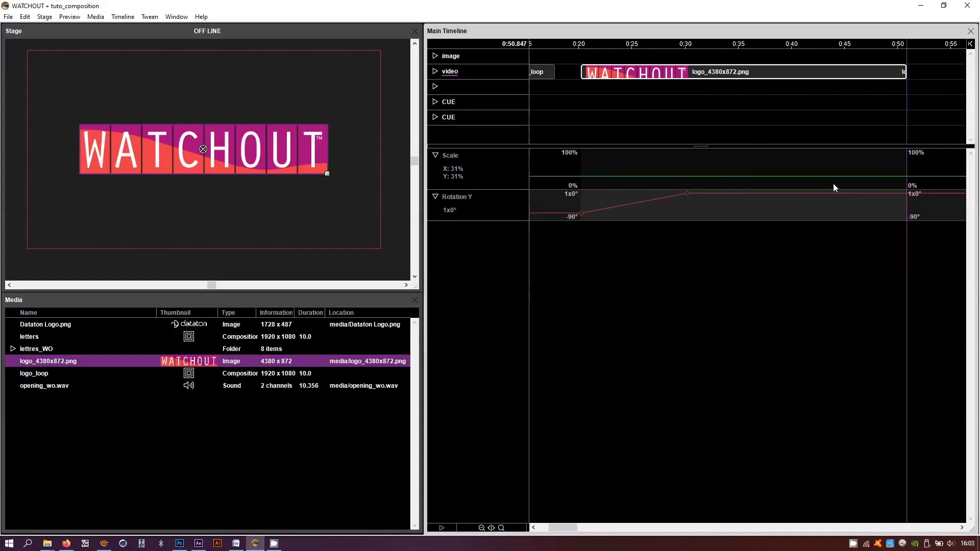
double_click(688, 194)
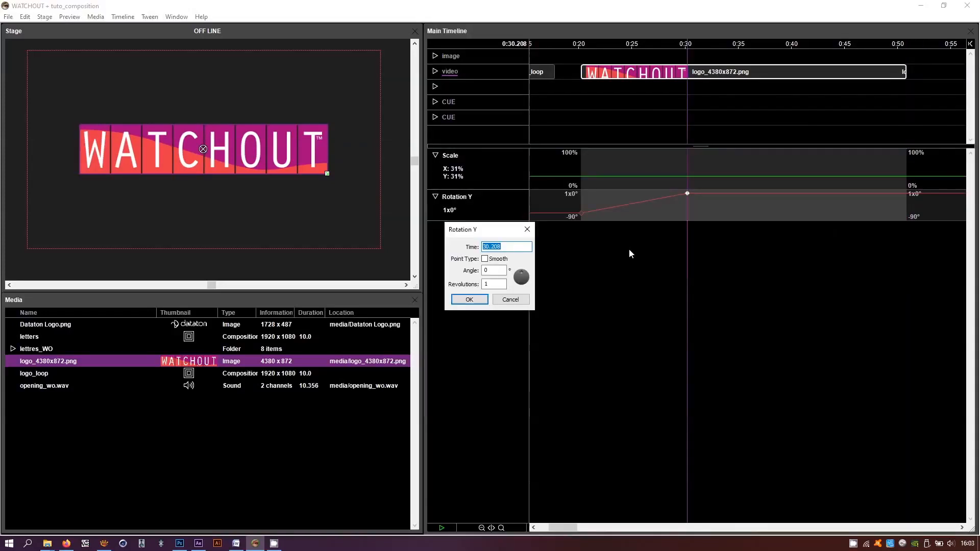
drag(494, 284, 393, 293)
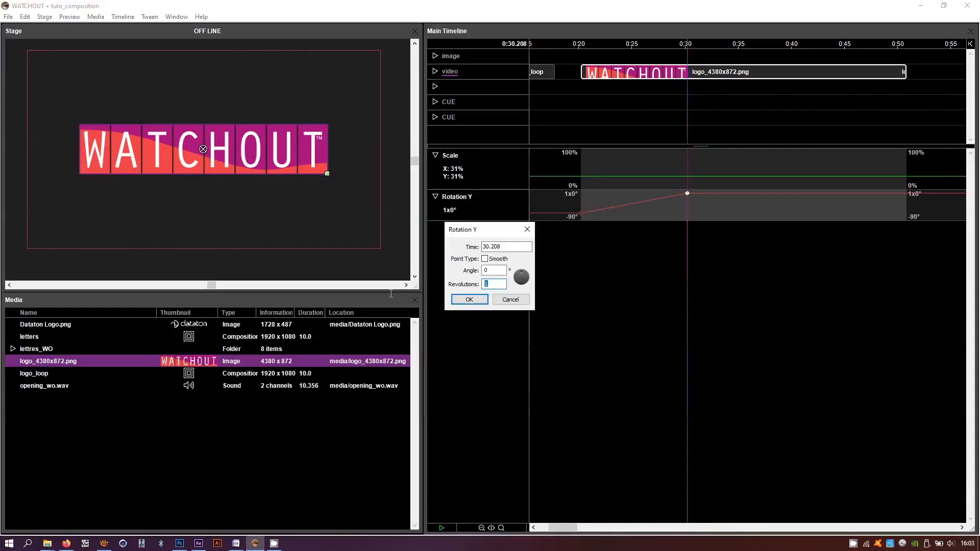
click(526, 301)
Undo the extension of the logo cue.
click(729, 125)
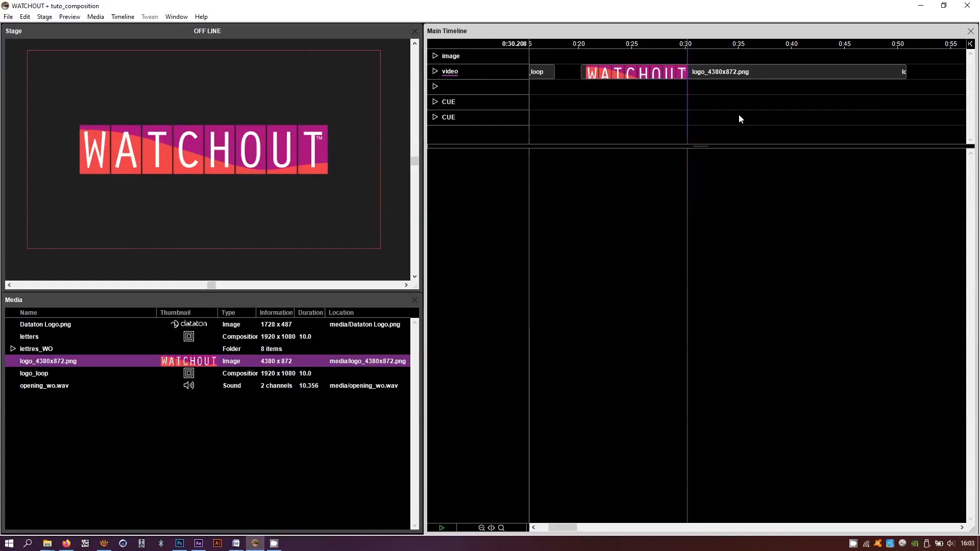
key(ctrl+z)
click(599, 241)
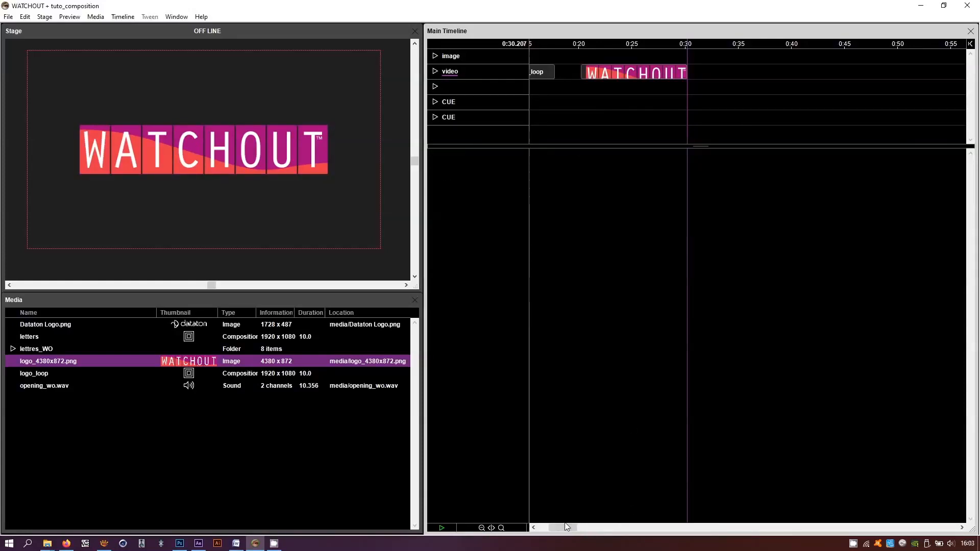
drag(562, 525, 552, 526)
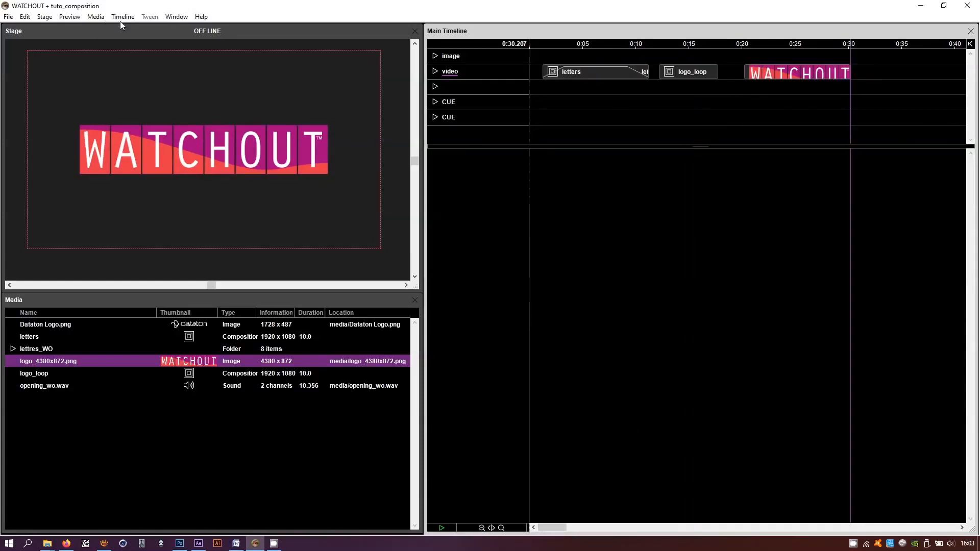
click(96, 16)
click(144, 105)
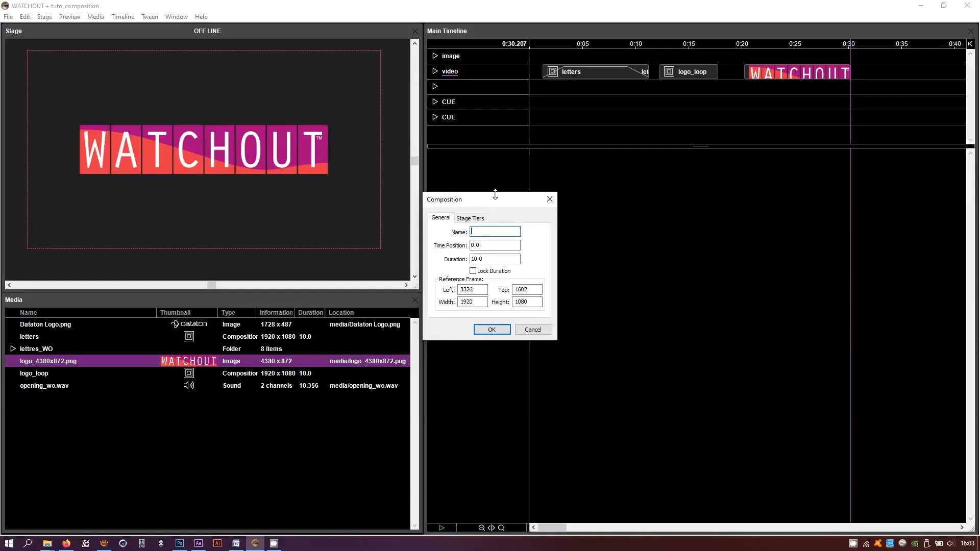
drag(486, 206, 485, 194)
click(531, 317)
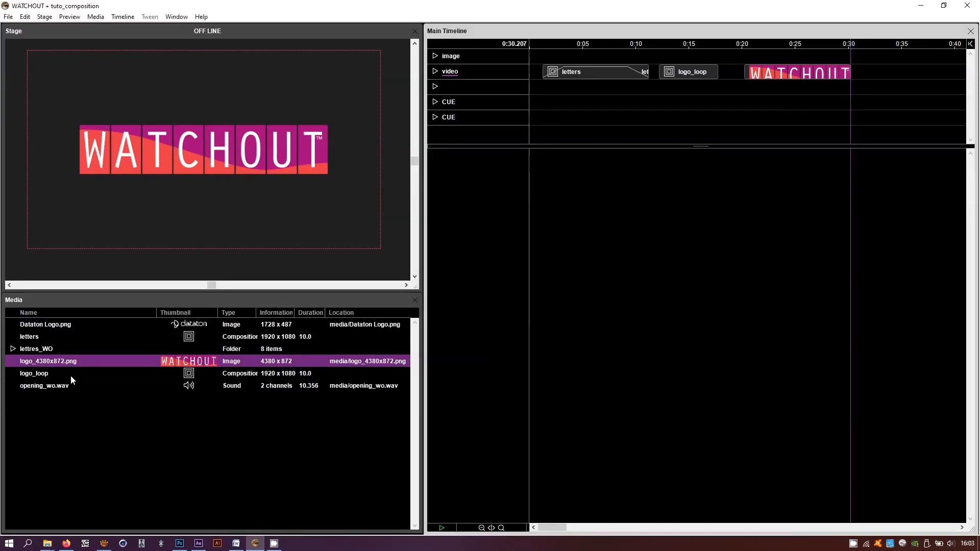
Try to delete the logo_loop composition from the media list.
click(37, 375)
key(Delete)
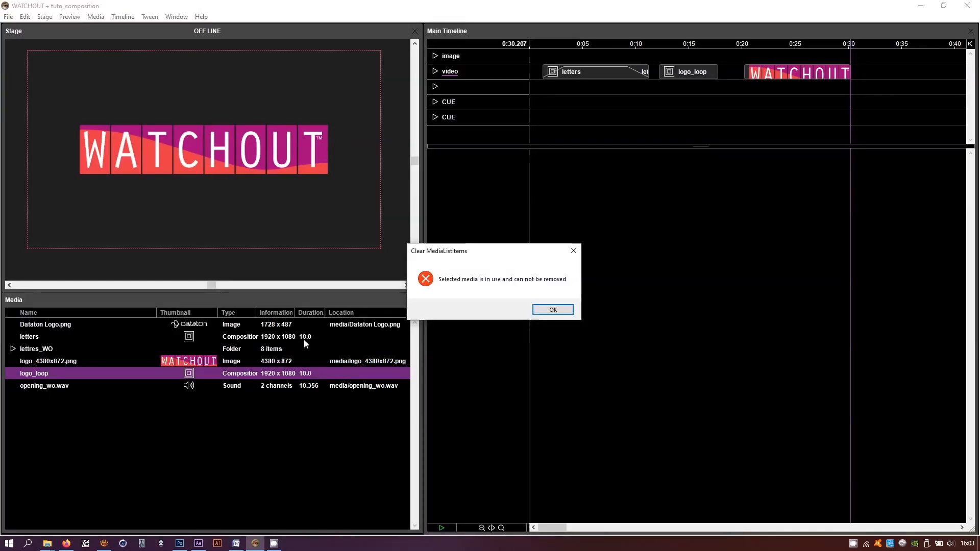
click(552, 309)
Remove the logo_loop cue from the video layer and delete the logo_loop composition from the media list.
click(676, 71)
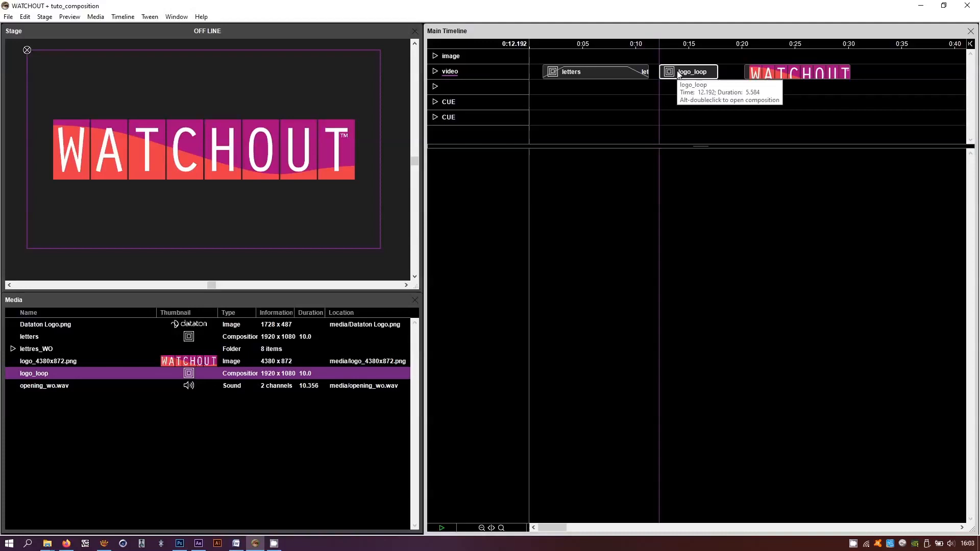
key(Delete)
click(60, 373)
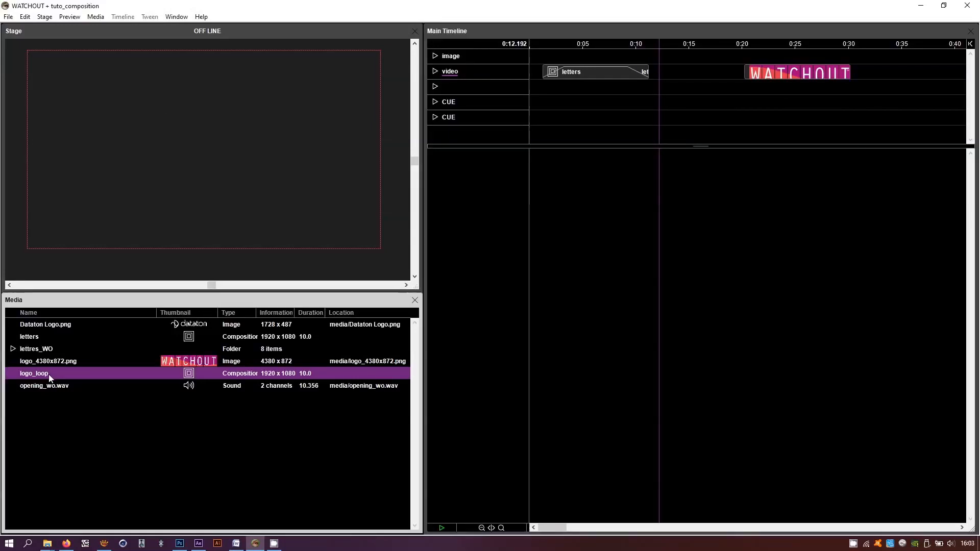
key(Delete)
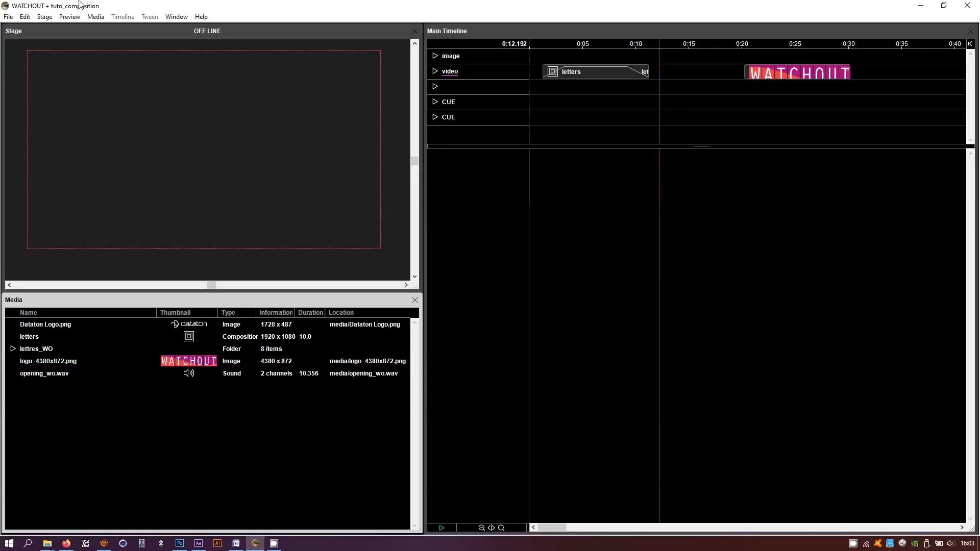
Add a composition named loop_logo with a duration of 10.0 seconds and Lock Duration enabled.
click(95, 17)
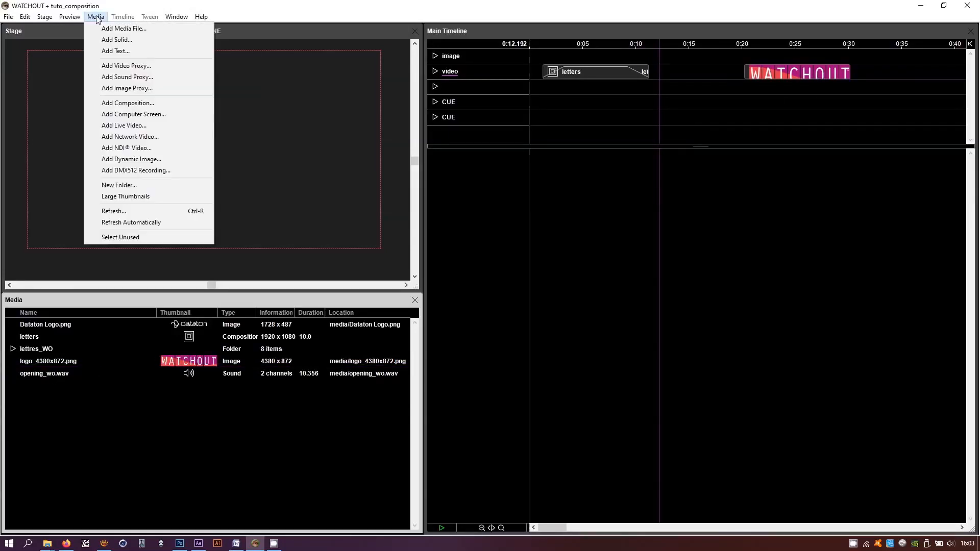
click(126, 104)
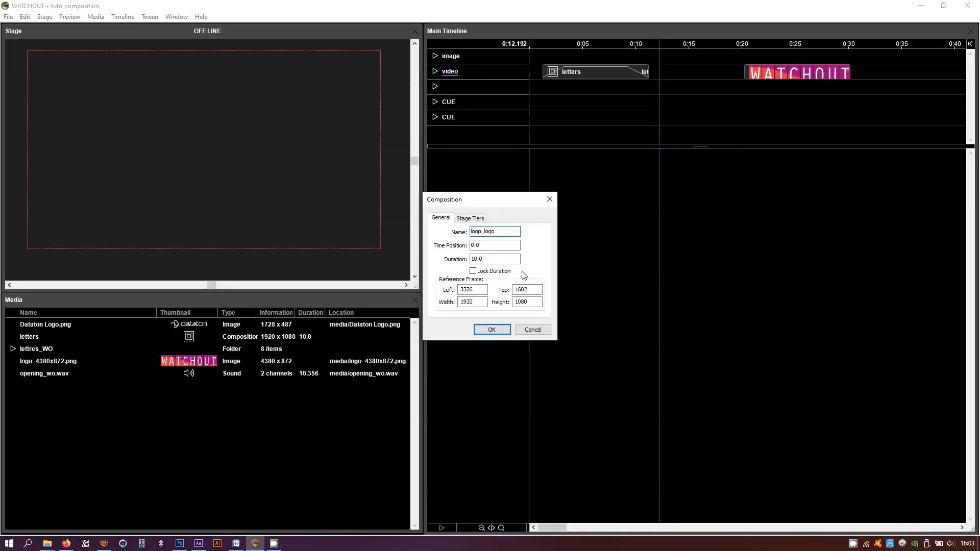
double_click(480, 258)
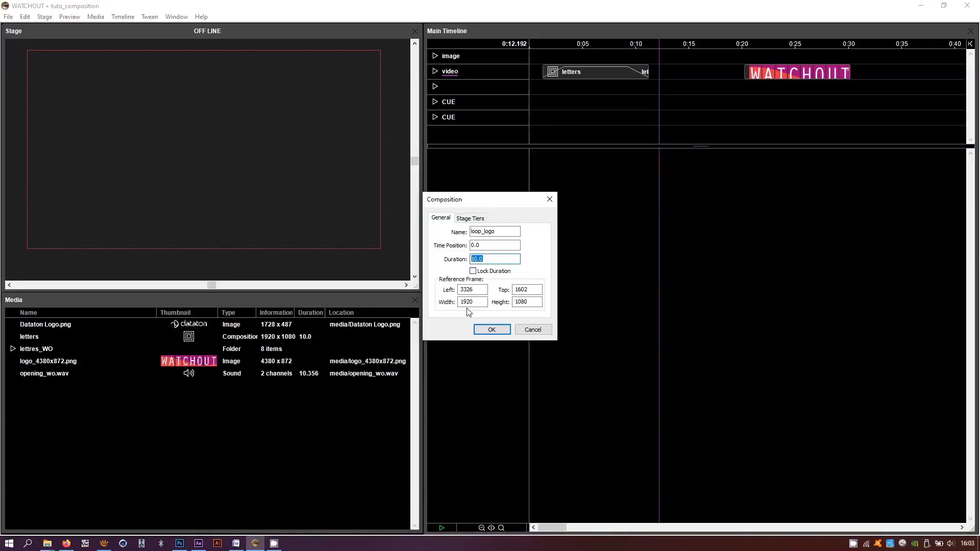
click(473, 272)
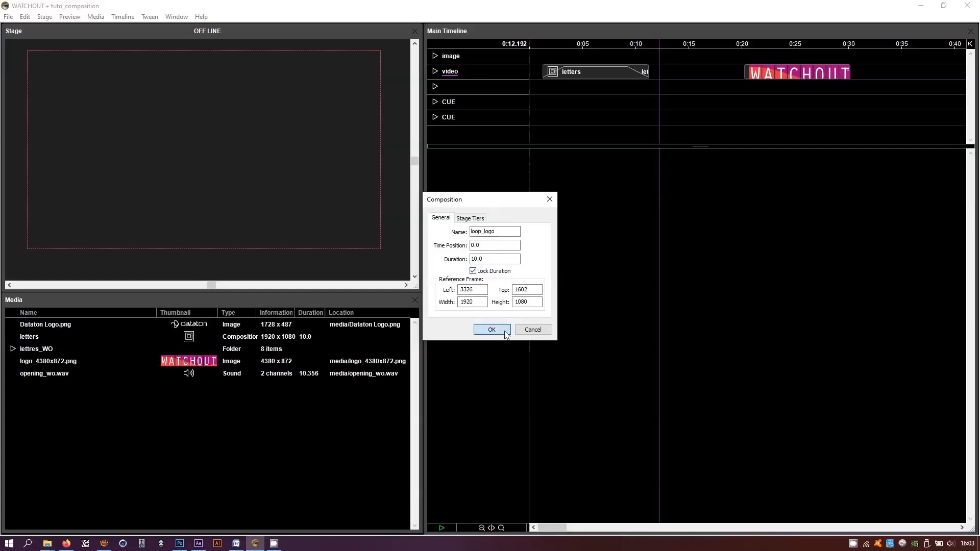
click(492, 330)
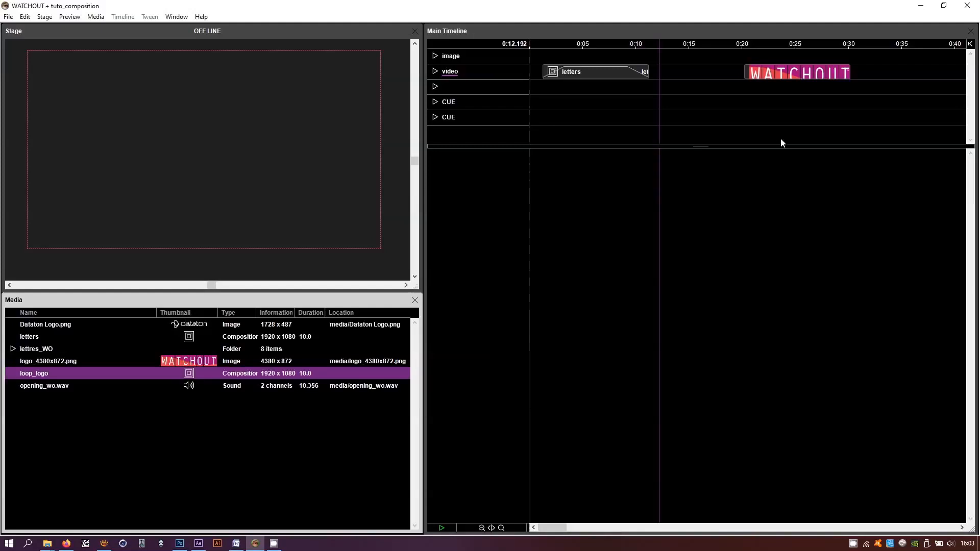
Open the loop_logo composition and scrub its timeline to check the locked end at 0:10.
double_click(42, 375)
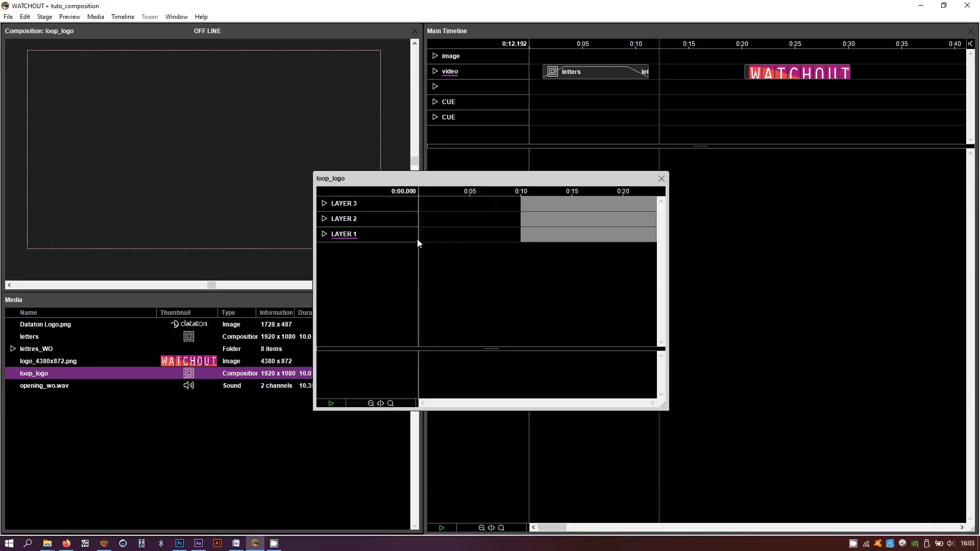
drag(421, 192, 588, 191)
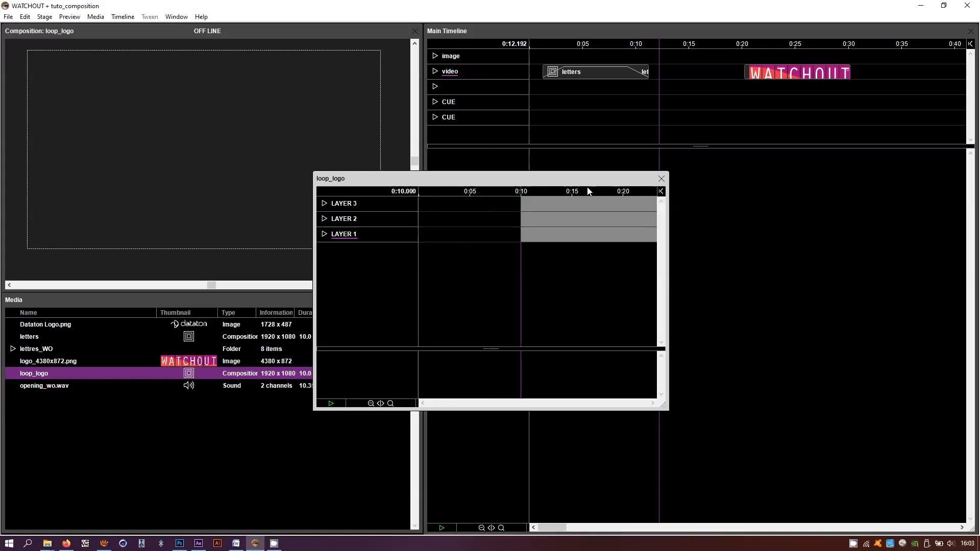
click(499, 190)
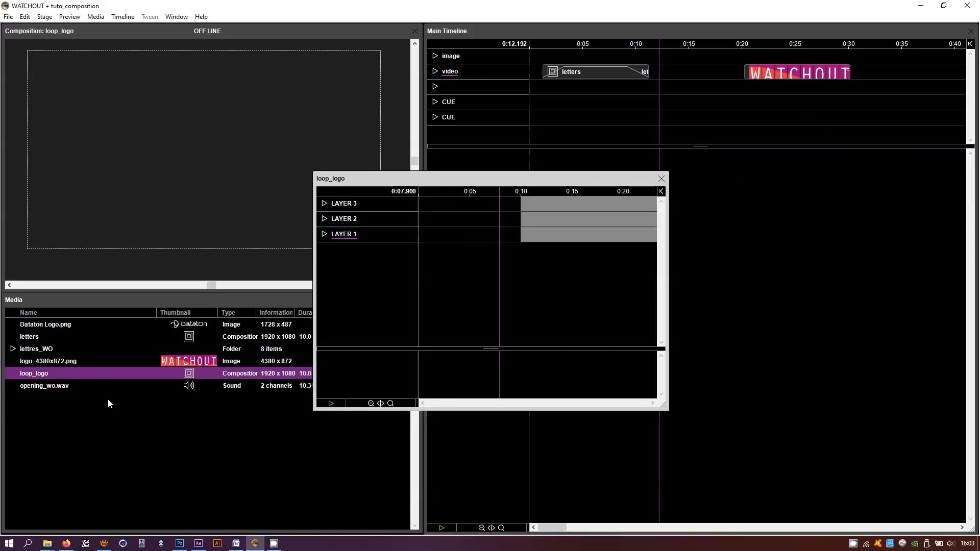
Move the WATCHOUT logo cue from the main timeline's video layer to the start of LAYER 1 in the loop_logo composition.
click(820, 66)
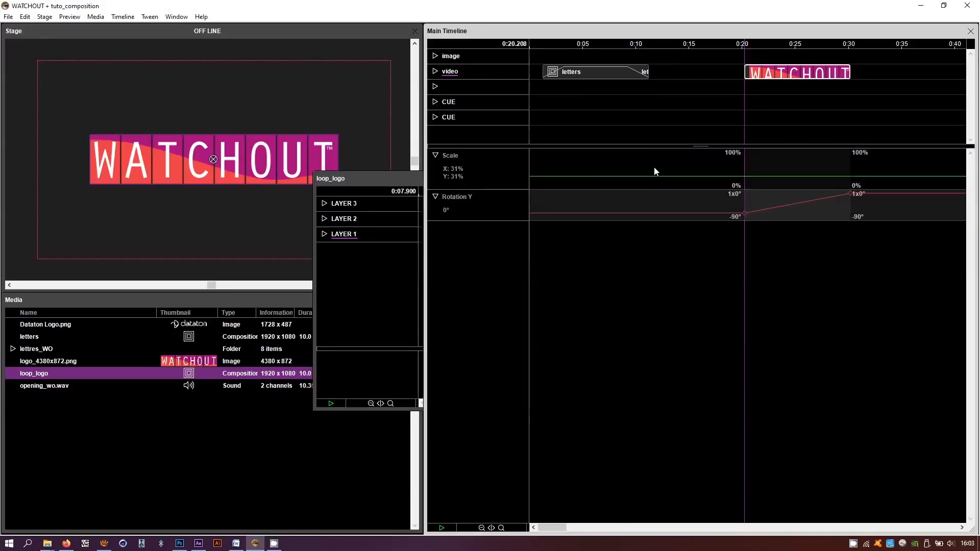
click(763, 98)
click(789, 73)
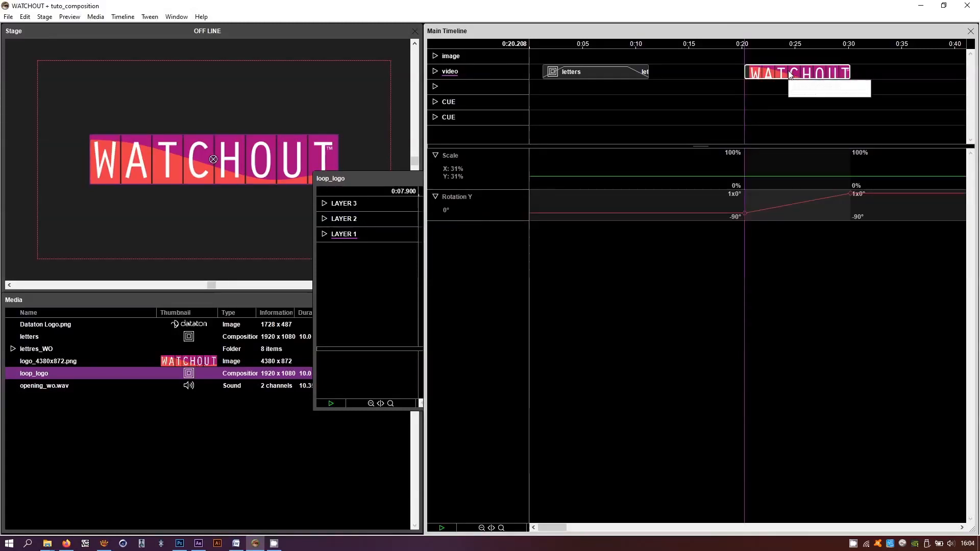
key(Delete)
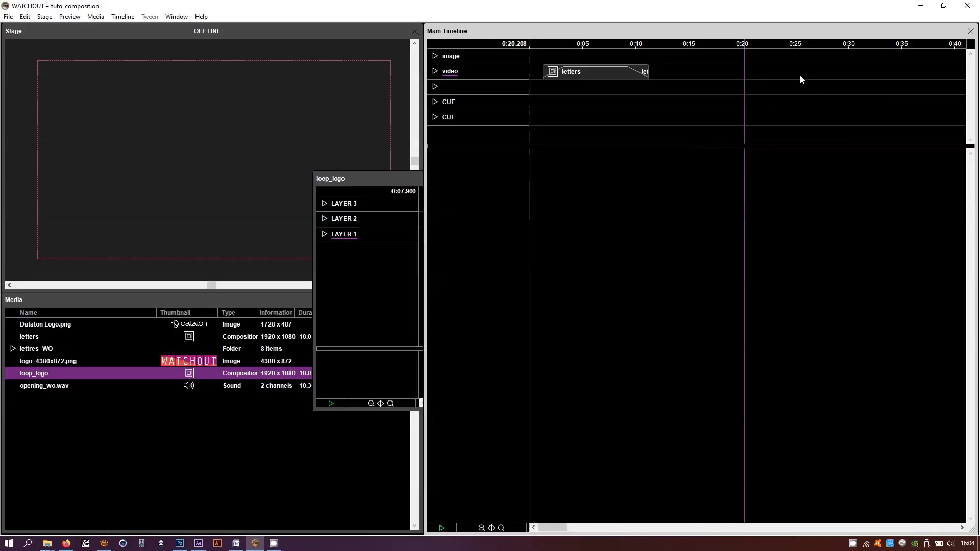
drag(445, 195, 346, 201)
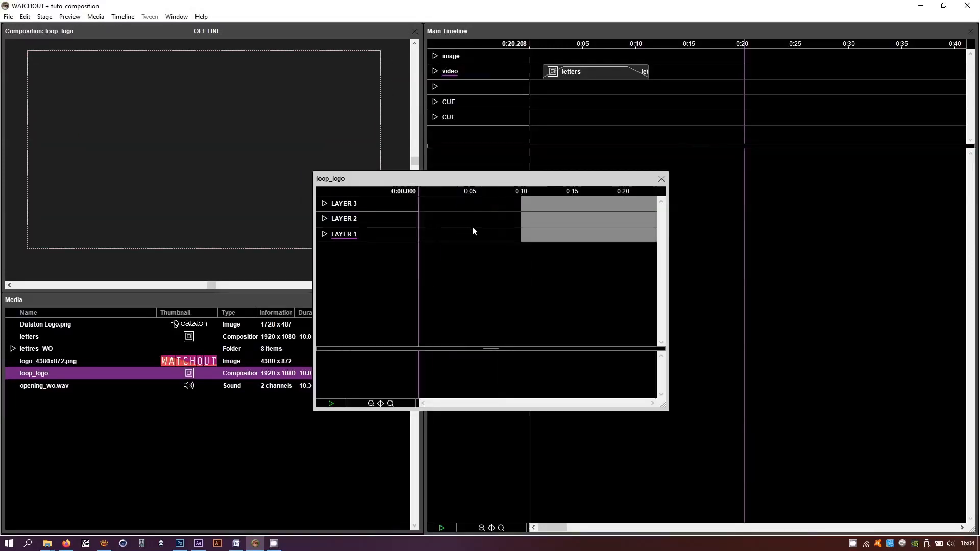
key(ctrl+v)
Scrub the loop_logo composition to check its Rotation Y tween, return to the start and close the composition.
drag(421, 191, 481, 197)
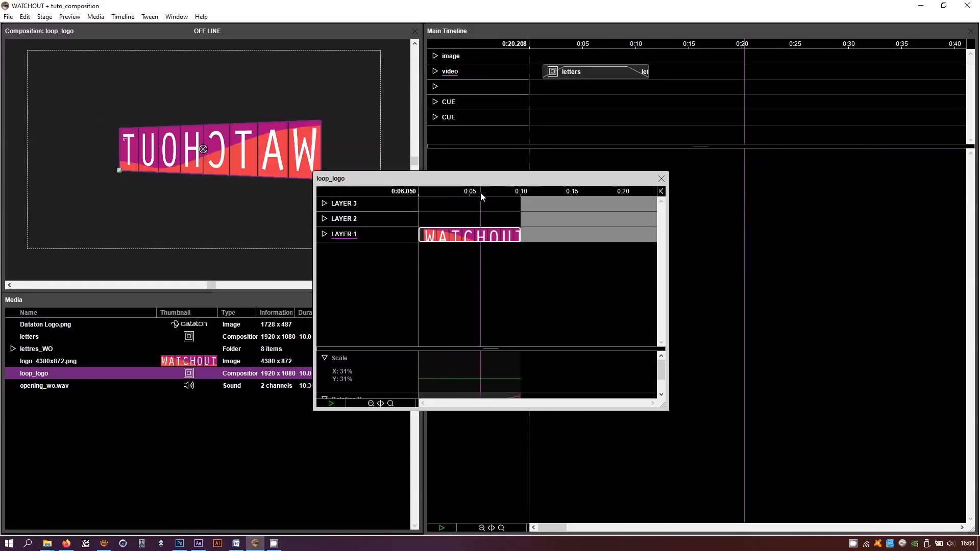
drag(441, 349, 452, 273)
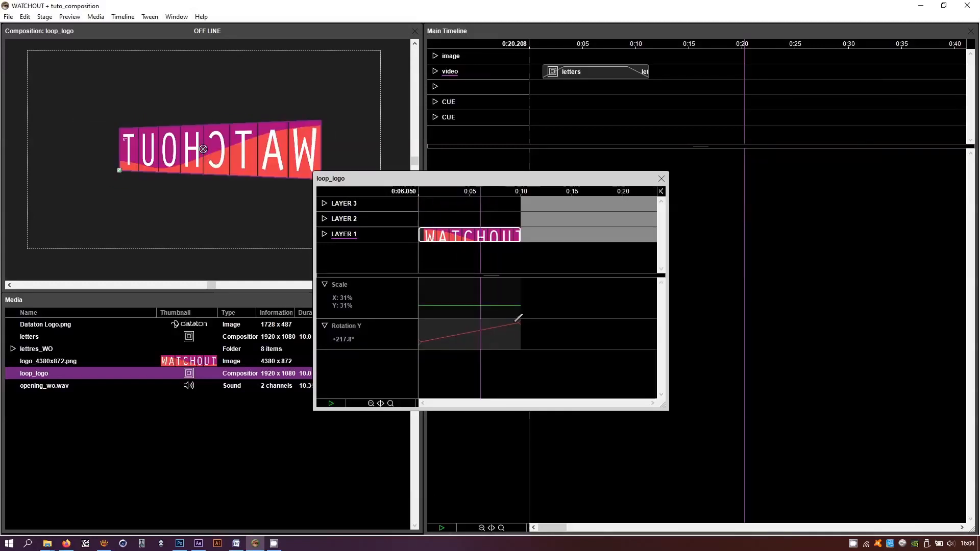
drag(488, 191, 522, 192)
key(Home)
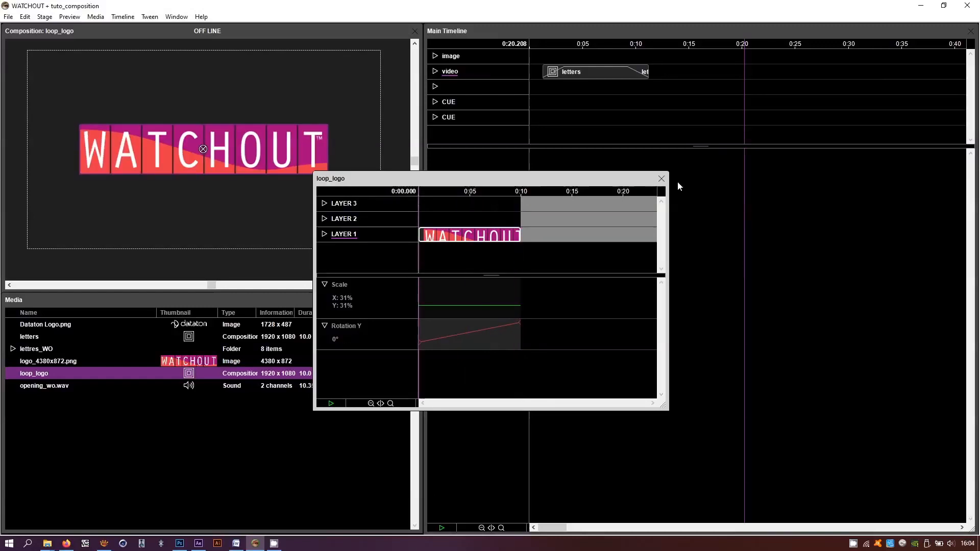
click(661, 179)
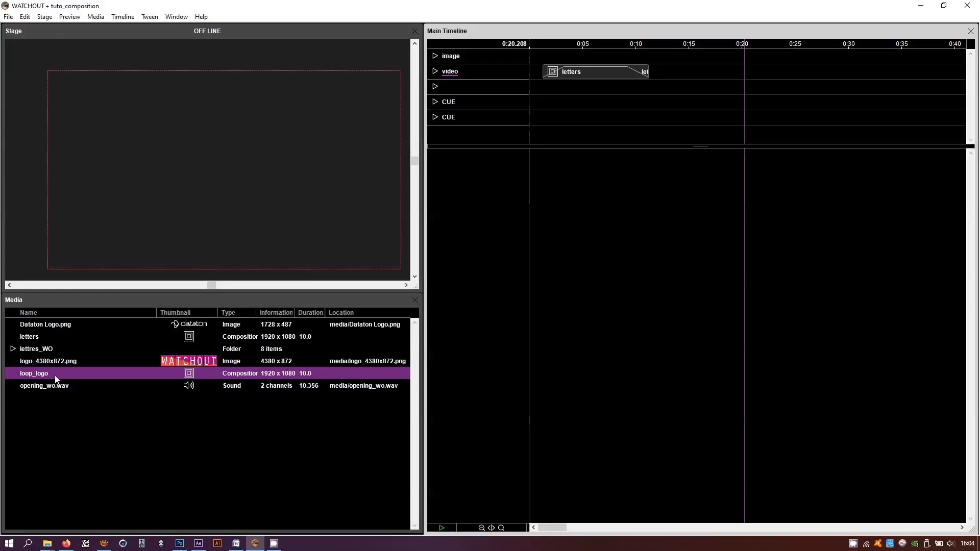
Place the loop_logo composition on the main timeline's video layer at about 15.7 s.
drag(35, 377, 697, 74)
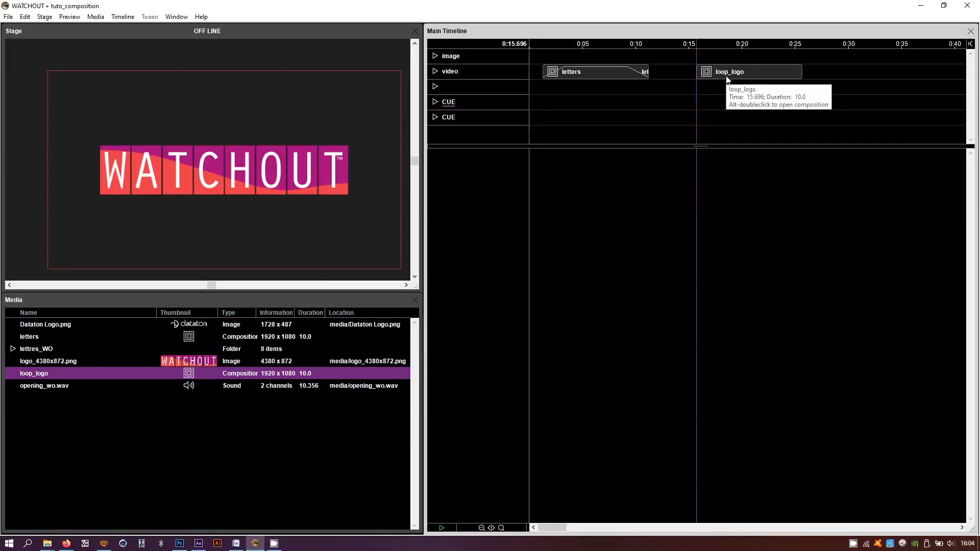
key(space)
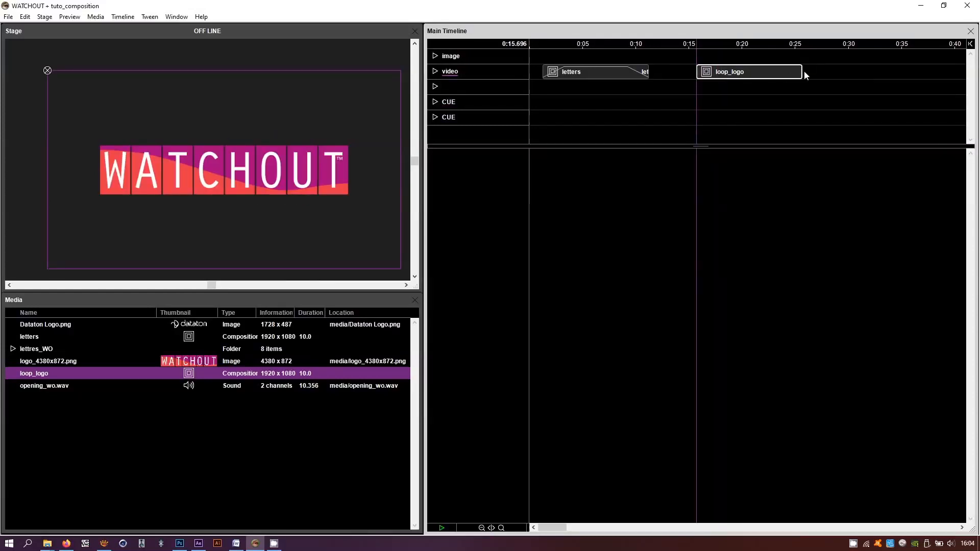
Try extending the loop_logo cue to about 0:31.5, scrub across its repeat, and undo the extension.
drag(801, 71, 863, 75)
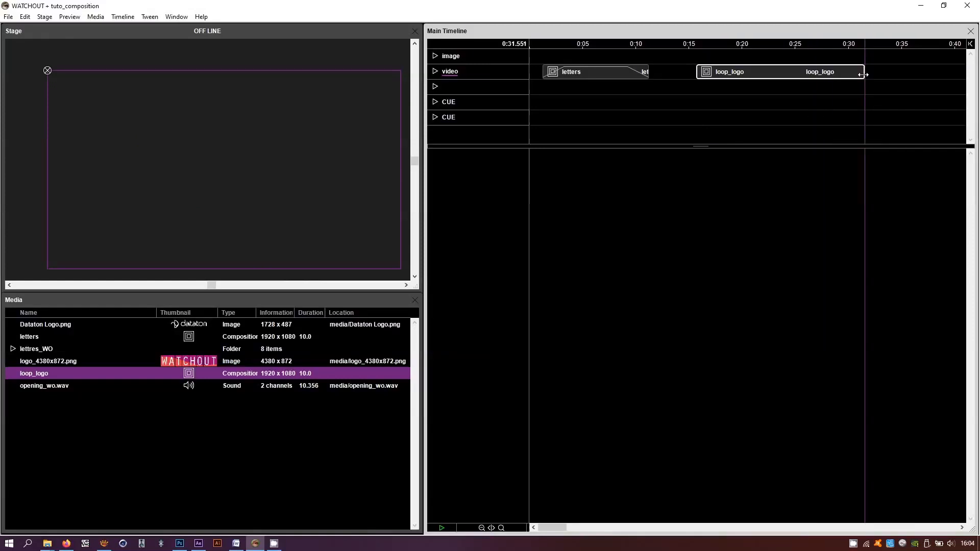
mouse_move(781, 48)
mouse_down()
mouse_move(746, 48)
mouse_move(812, 46)
mouse_move(788, 48)
mouse_up()
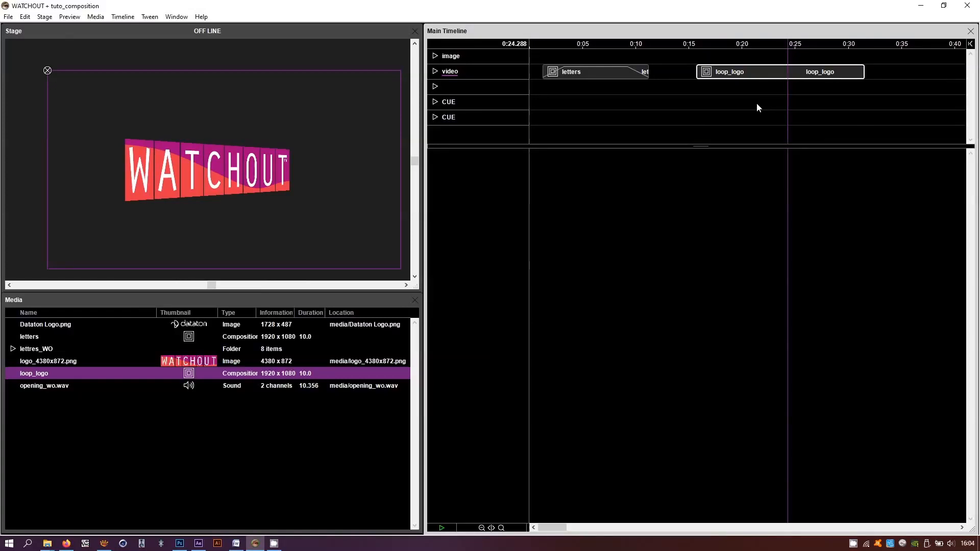
drag(783, 43, 765, 47)
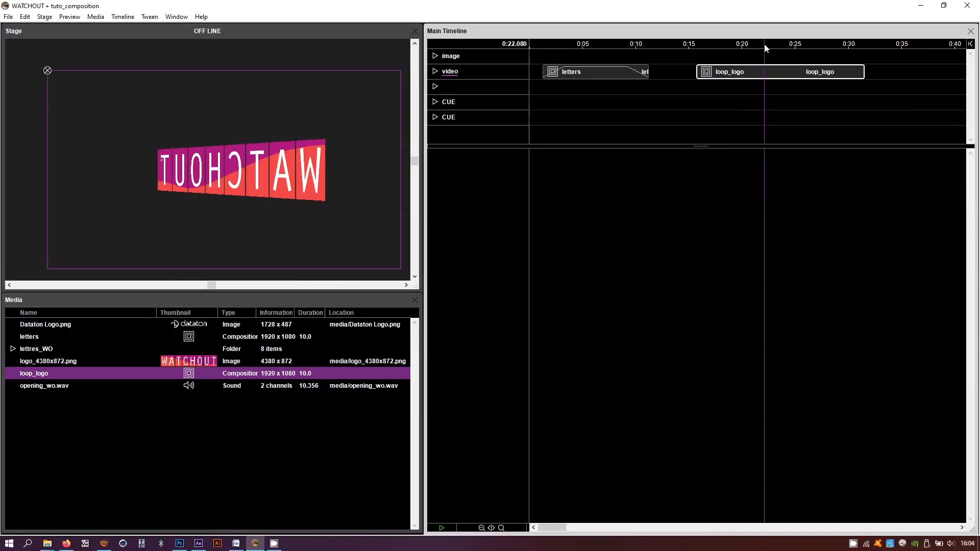
key(ctrl+z)
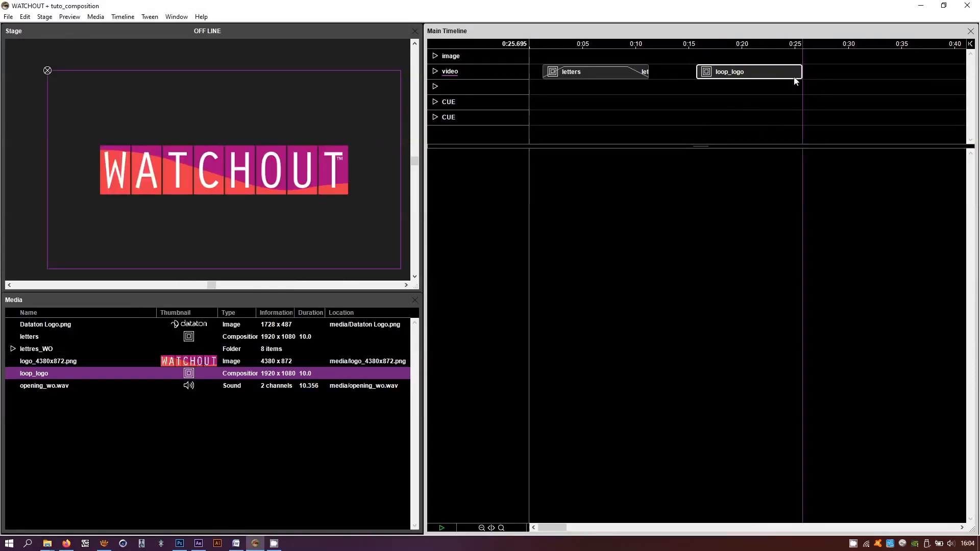
Enable Free Running for the loop_logo cue and test its playback on the main timeline.
double_click(767, 79)
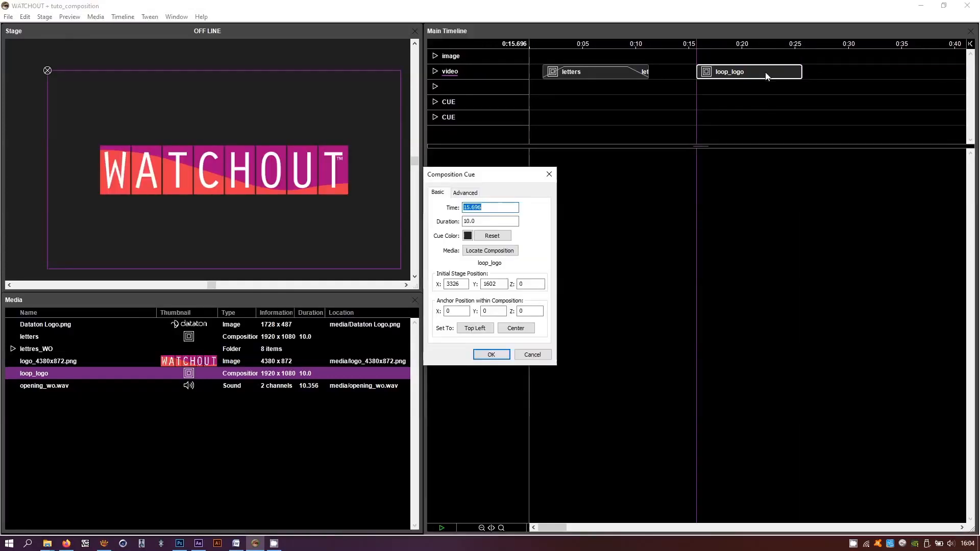
drag(499, 177, 567, 192)
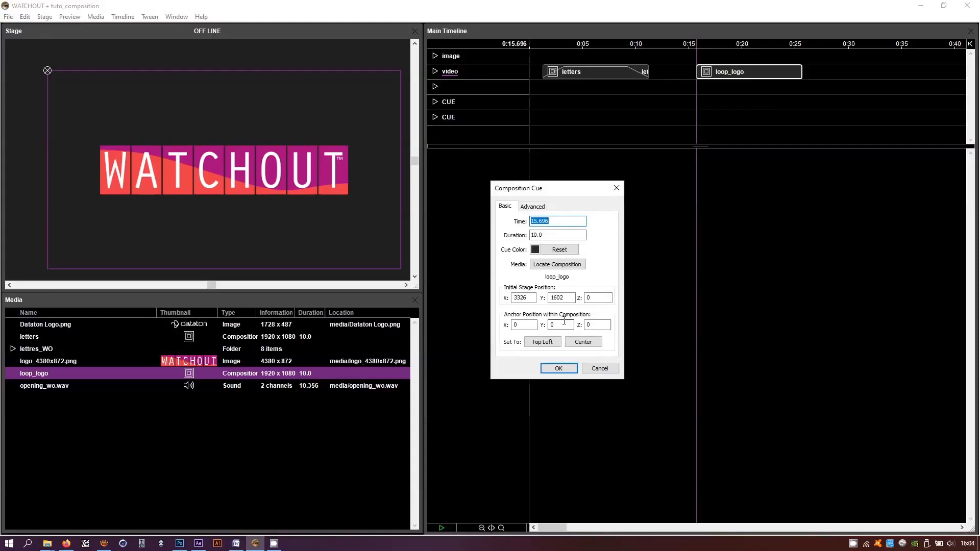
click(533, 206)
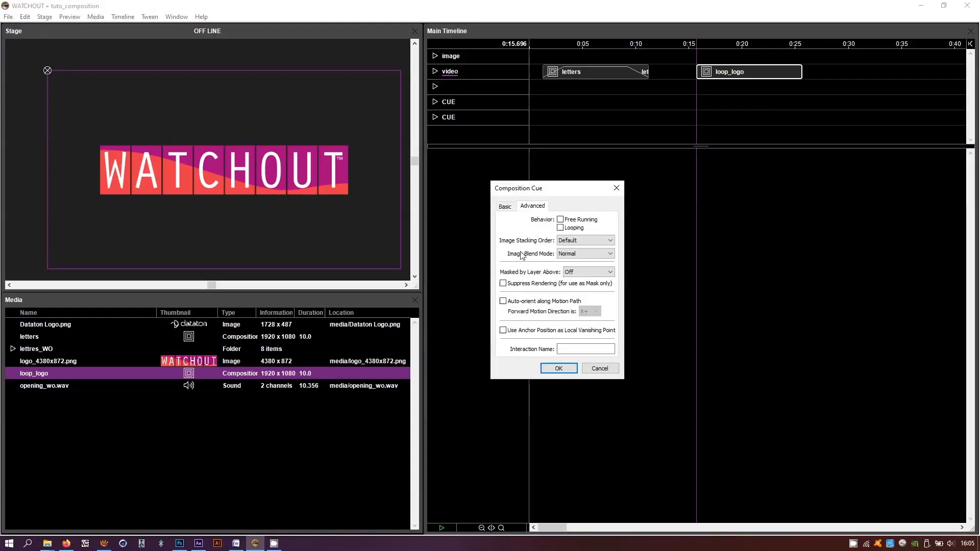
click(561, 220)
click(560, 368)
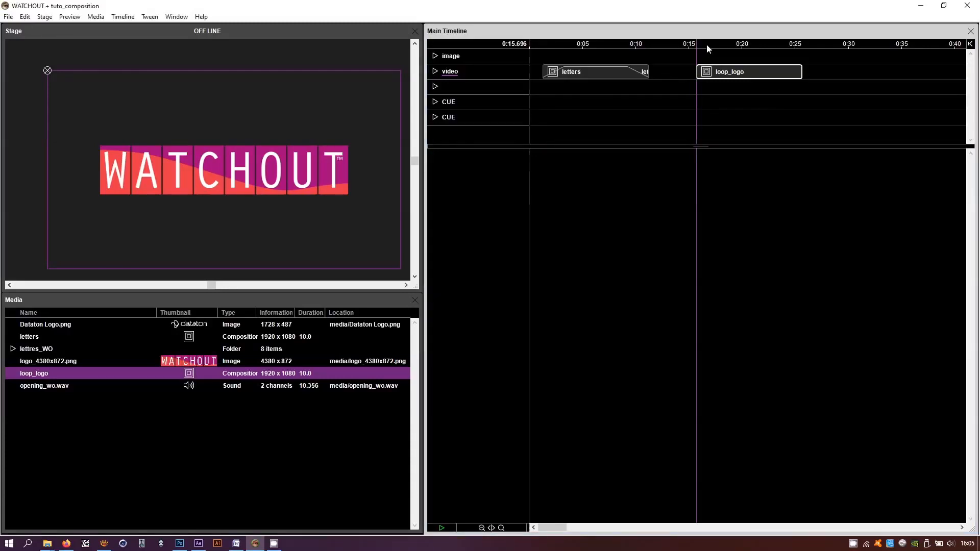
key(space)
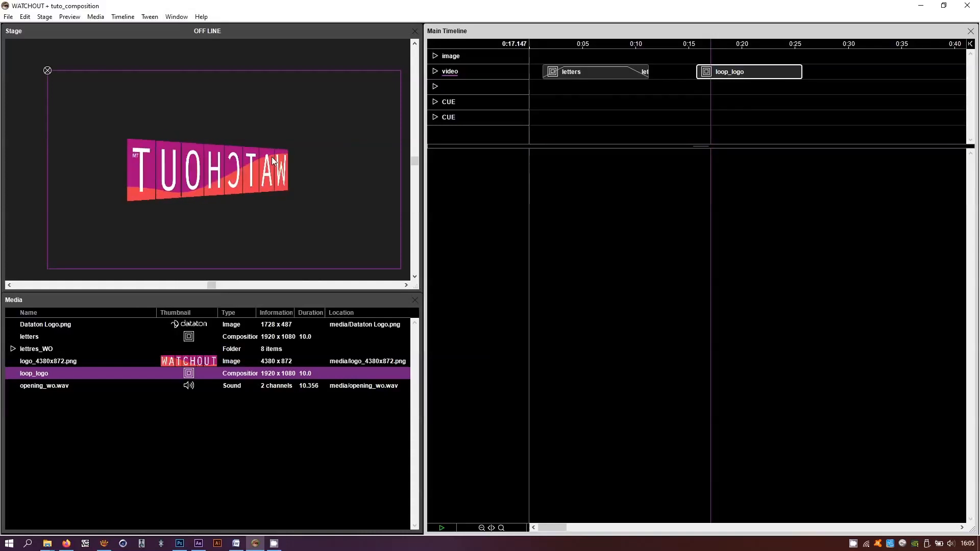
click(763, 103)
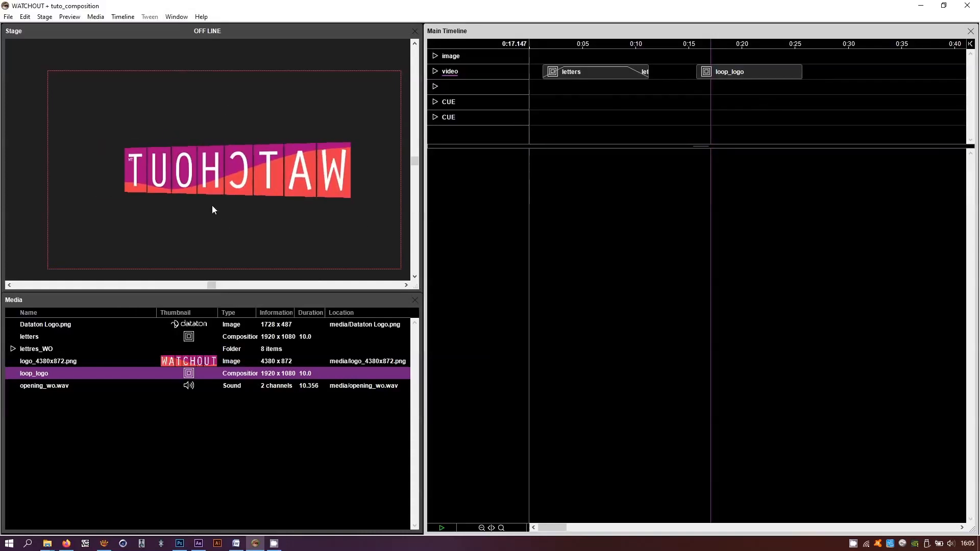